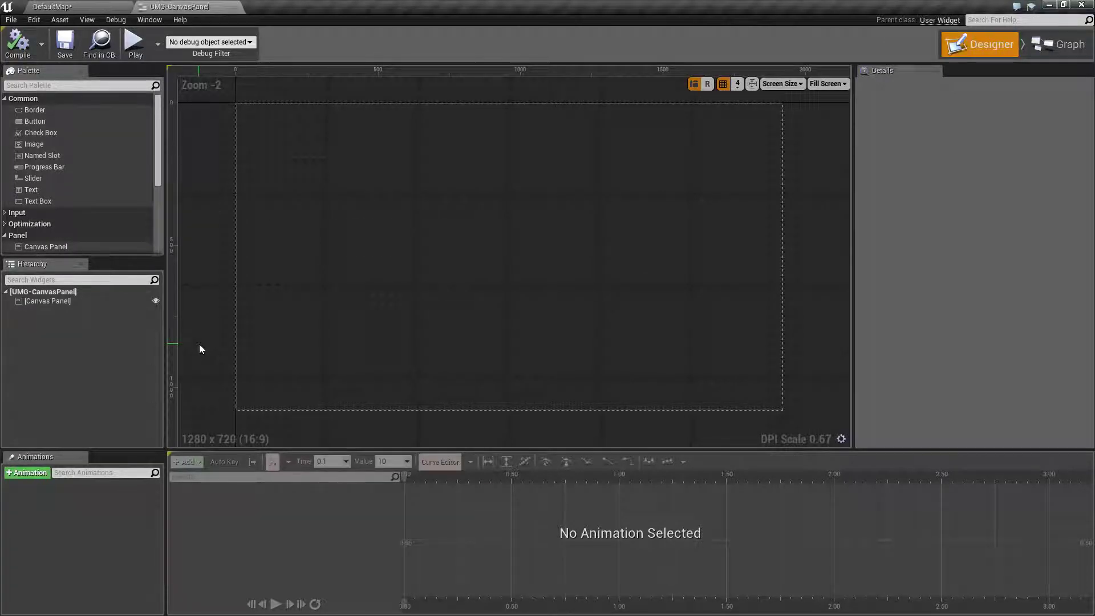
Step: Add two Text Blocks and one Image widget from the Palette onto the root Canvas Panel
left_click(68, 301)
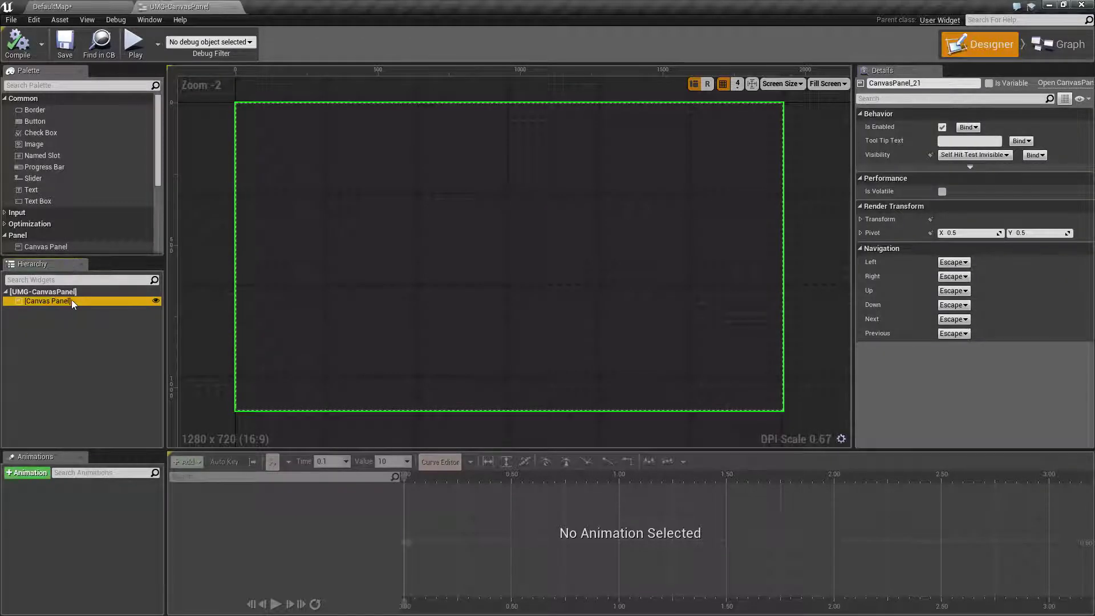
left_click_drag(31, 189, 62, 301)
left_click_drag(31, 189, 57, 301)
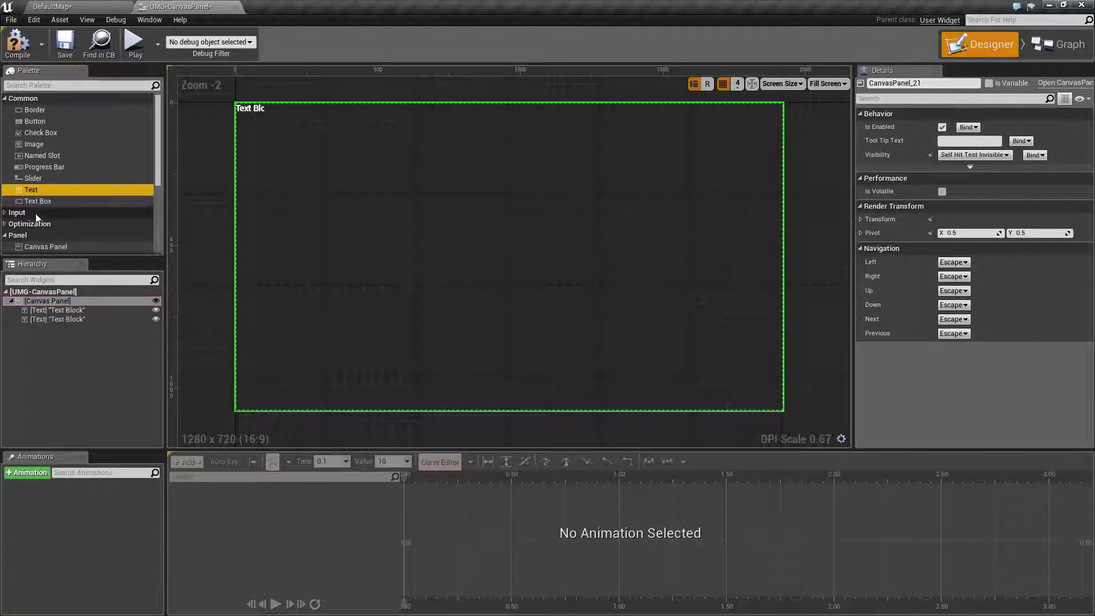
left_click(32, 145)
left_click_drag(32, 145, 52, 301)
Step: Anchor the Image widget to the bottom-right and set its position and size to 0
left_click(54, 311)
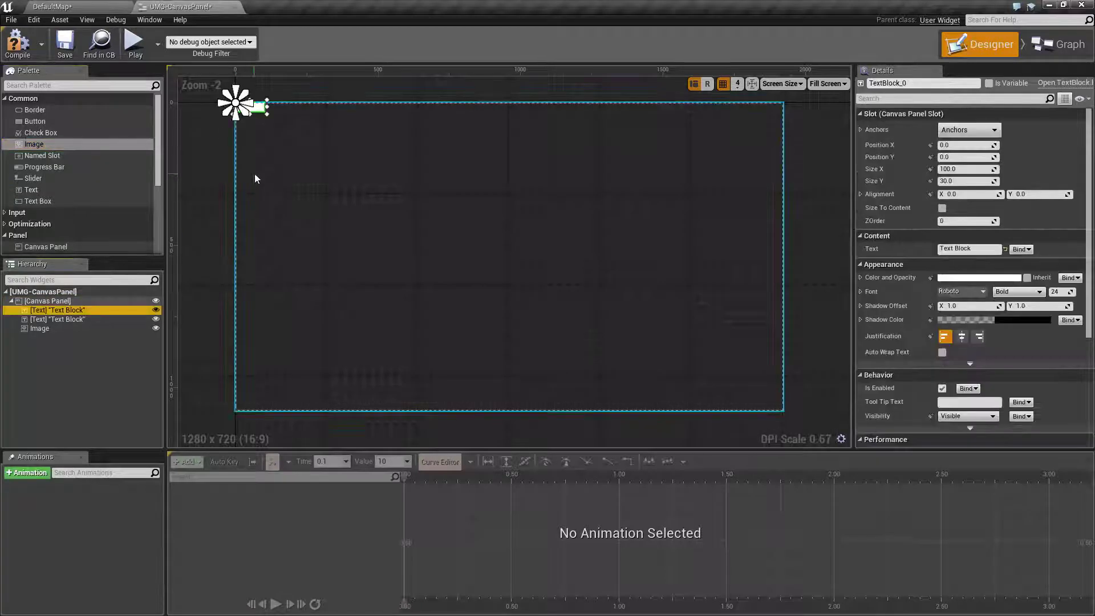
left_click(42, 328)
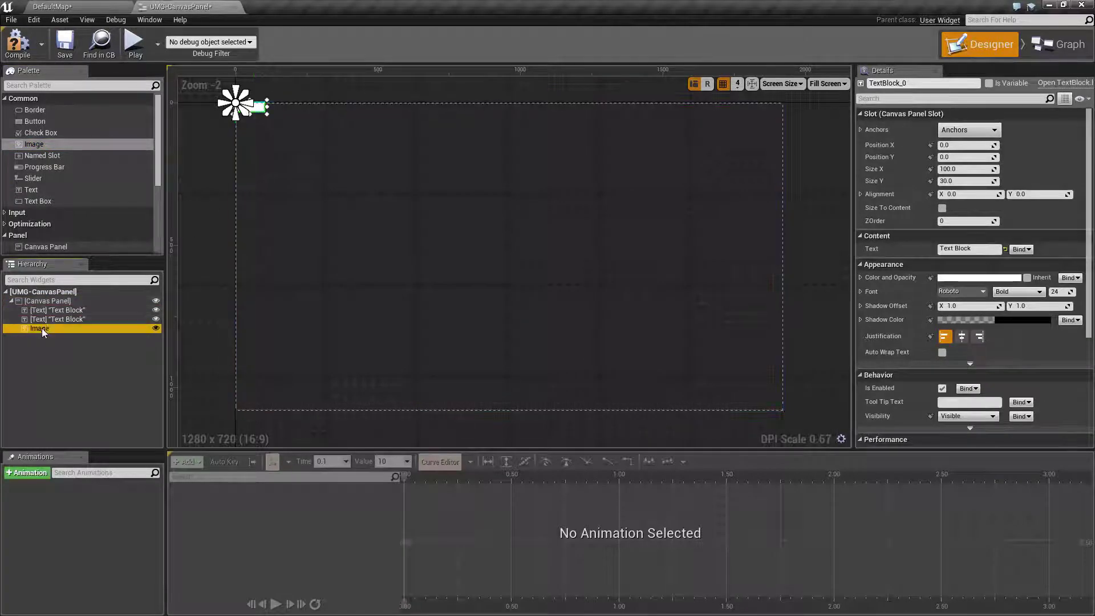
left_click(966, 129)
left_click(1035, 243)
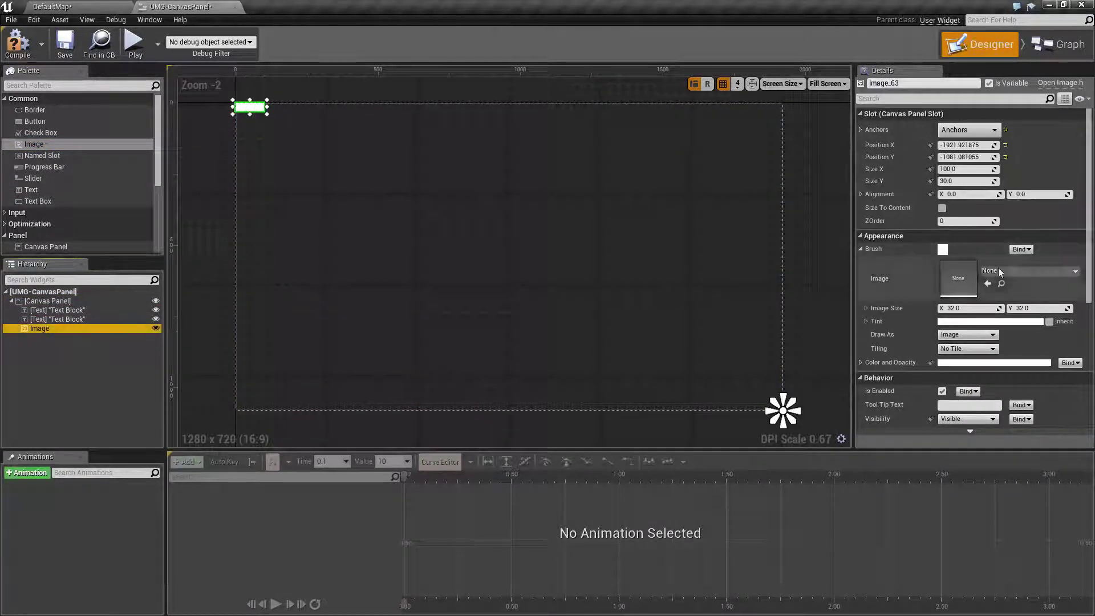
left_click(976, 145)
type("0")
key("Tab")
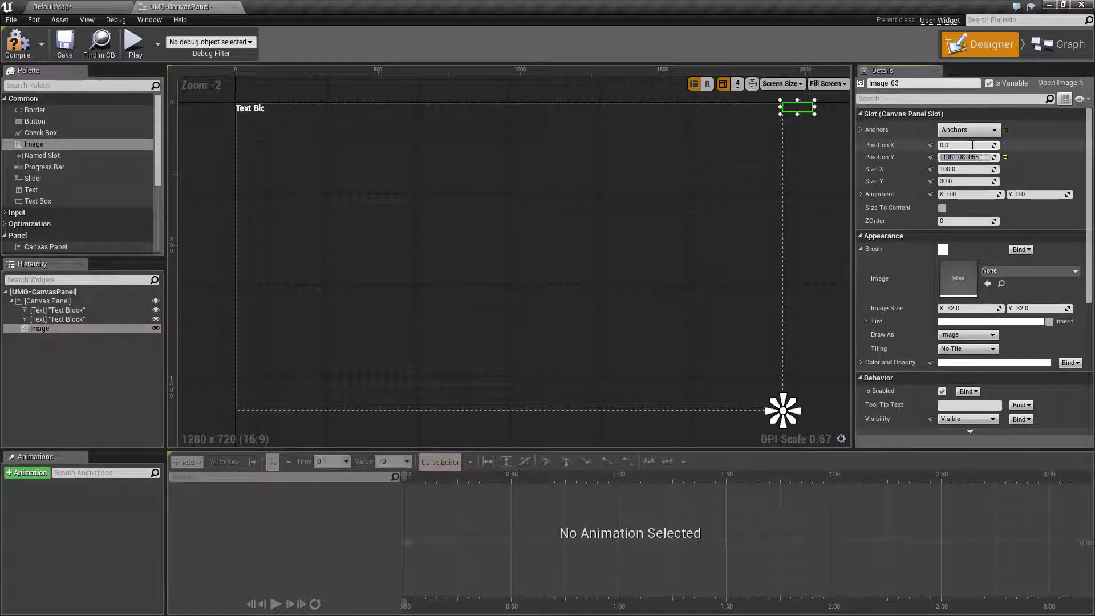
type("0")
key("Tab")
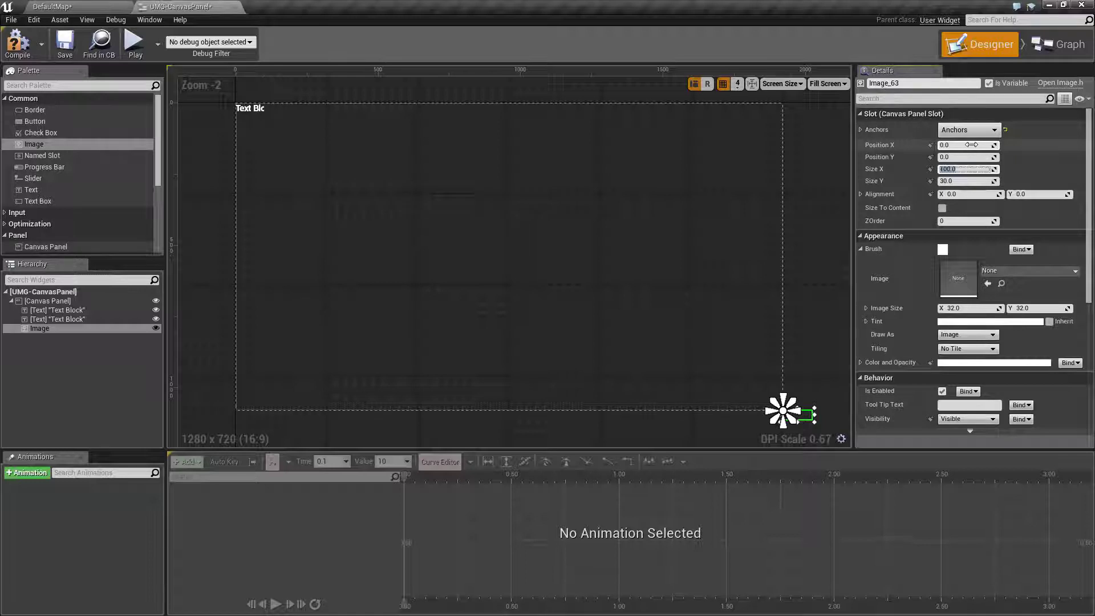
type("0")
key("Tab")
type("0")
key("shift+Tab")
Step: Enable Size To Content on the image and set its brush texture to shaded_medal9
left_click(943, 208)
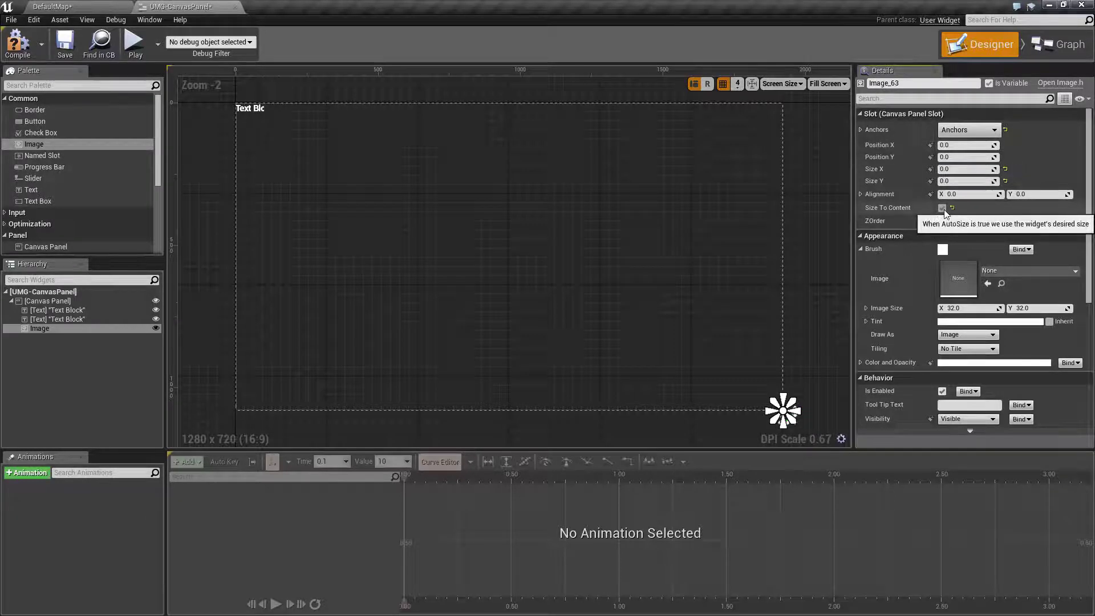
left_click(1002, 272)
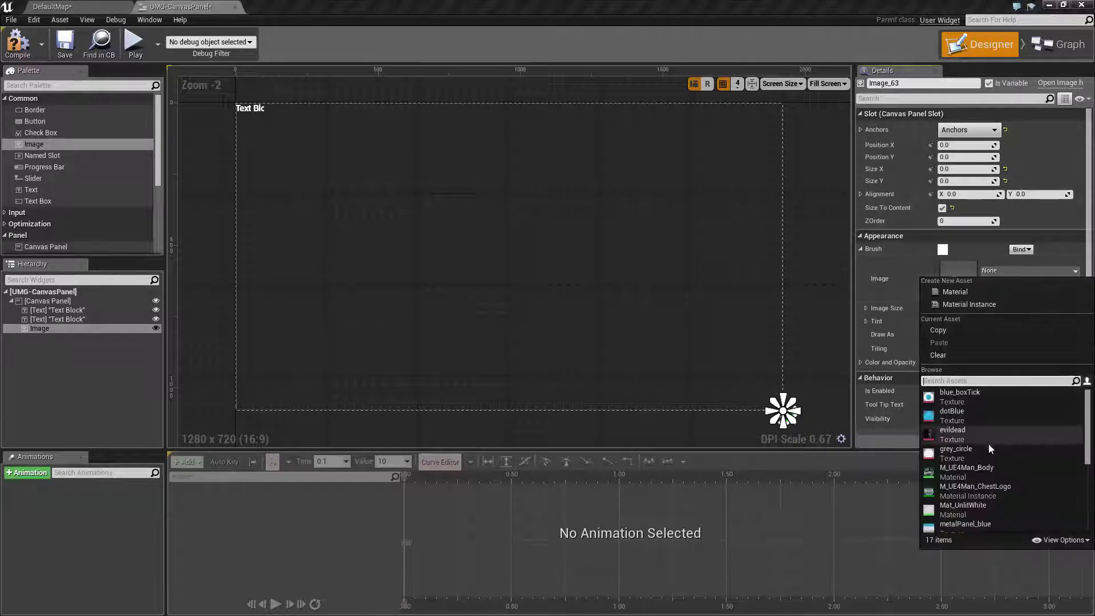
scroll(978, 485, "down", 1)
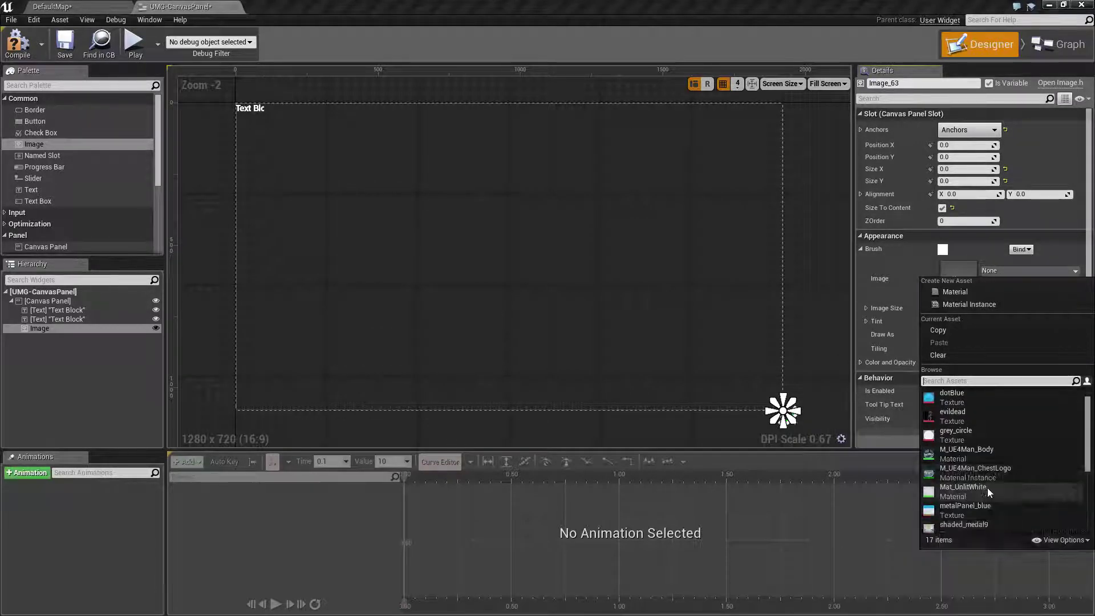
scroll(998, 489, "down", 5)
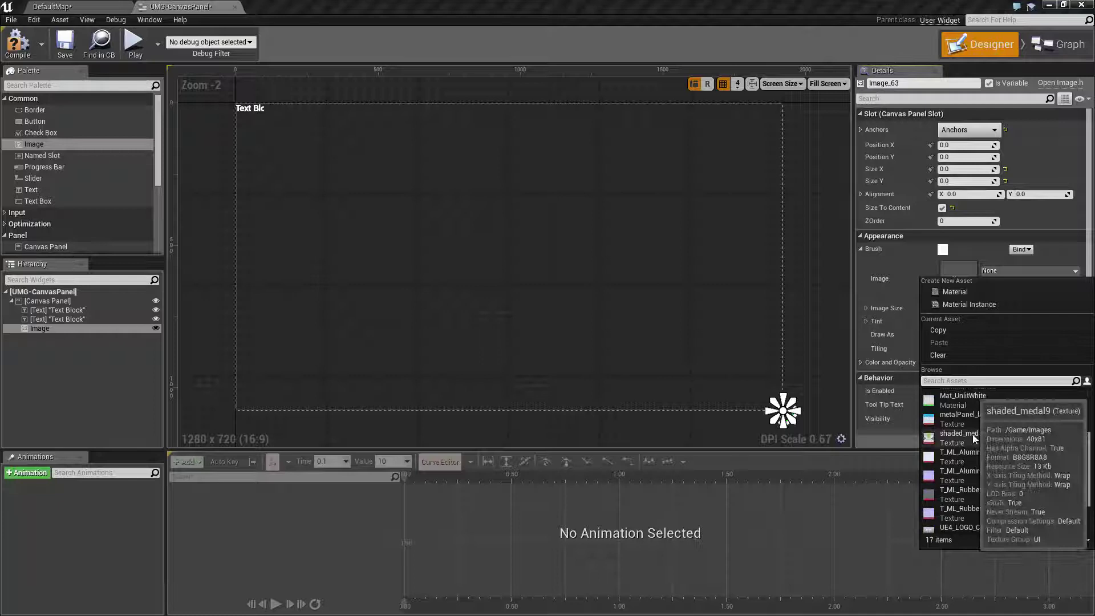
left_click(973, 436)
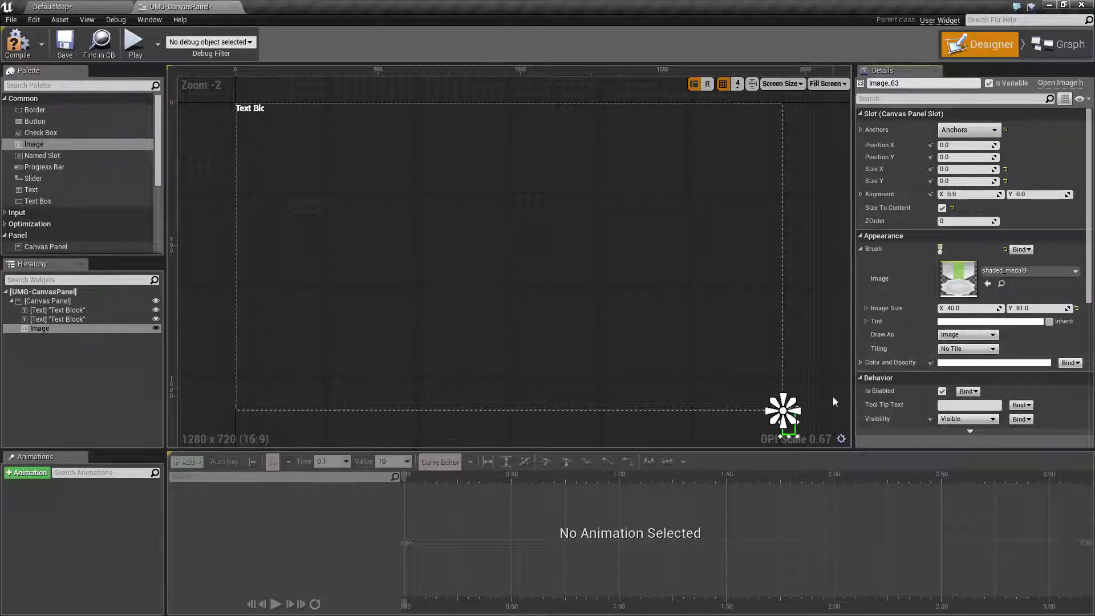
Step: Set the medal image's Alignment X and Y to 1.0, correcting a mistyped X value
scroll(690, 276, "up", 7)
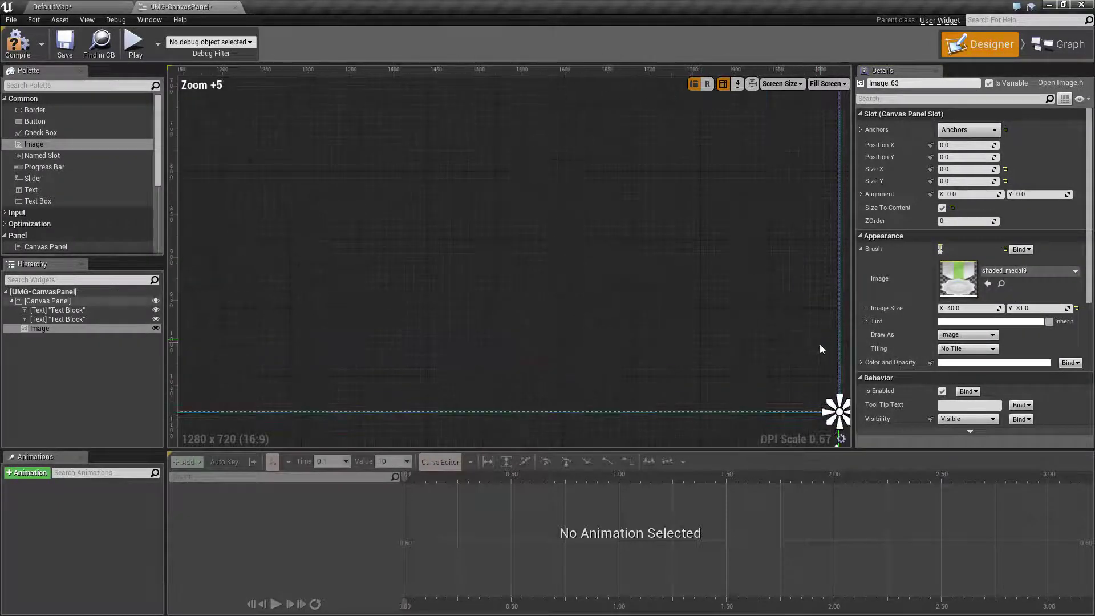
right_click_drag(803, 377, 538, 196)
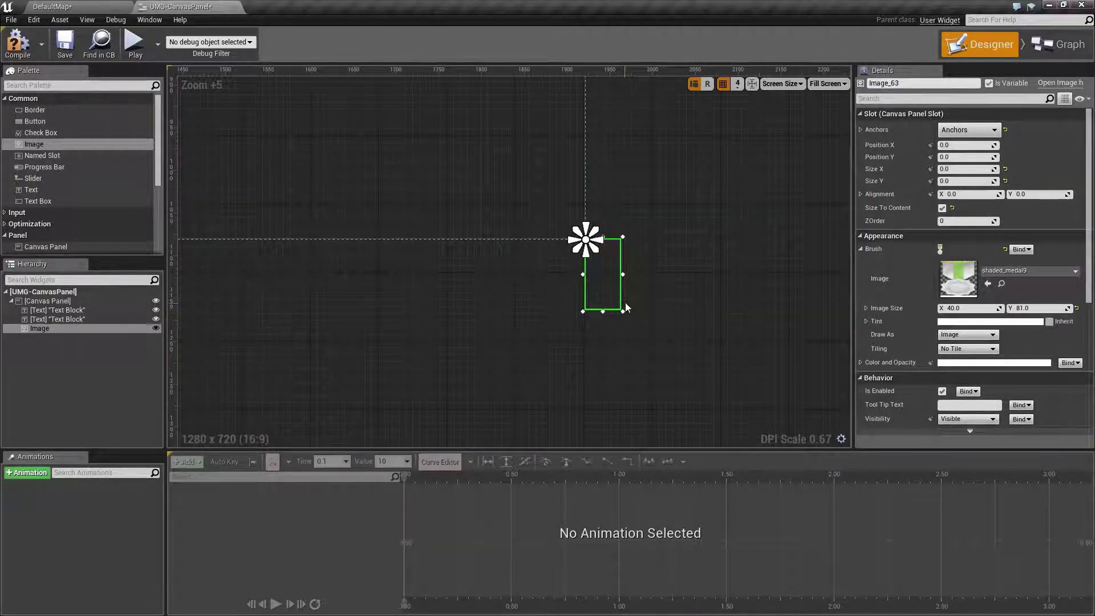
right_click_drag(713, 255, 701, 312)
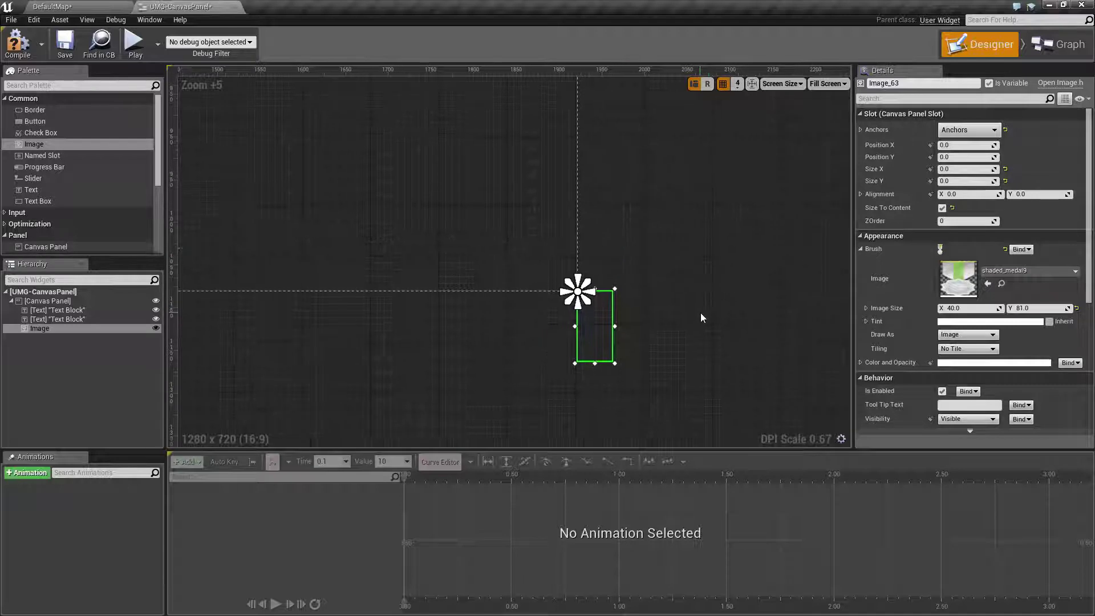
left_click(861, 194)
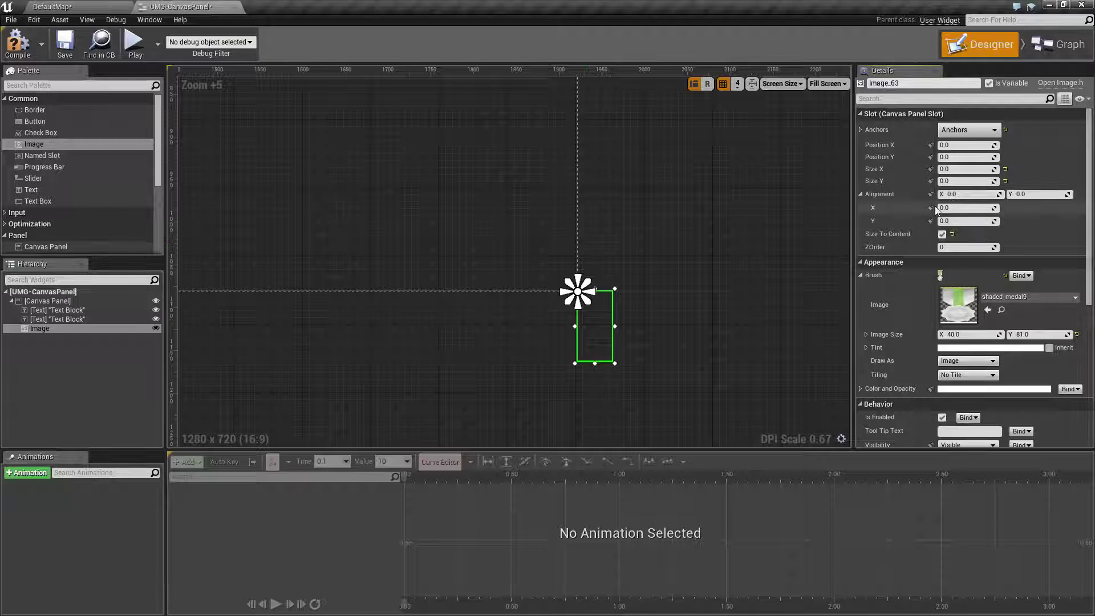
left_click(970, 195)
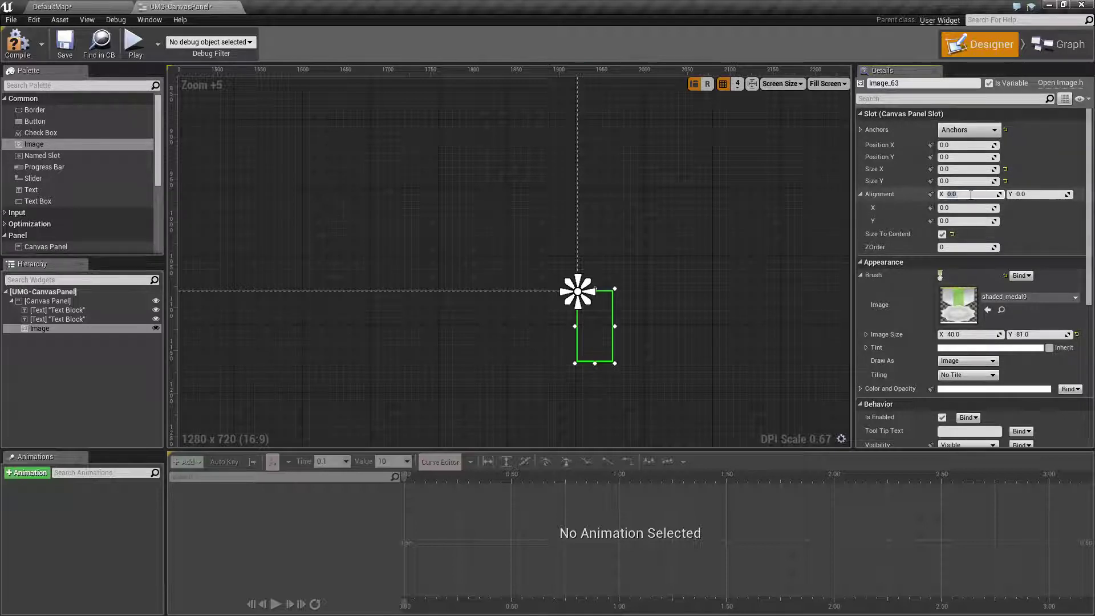
type("11")
key("Return")
type("1")
key("Return")
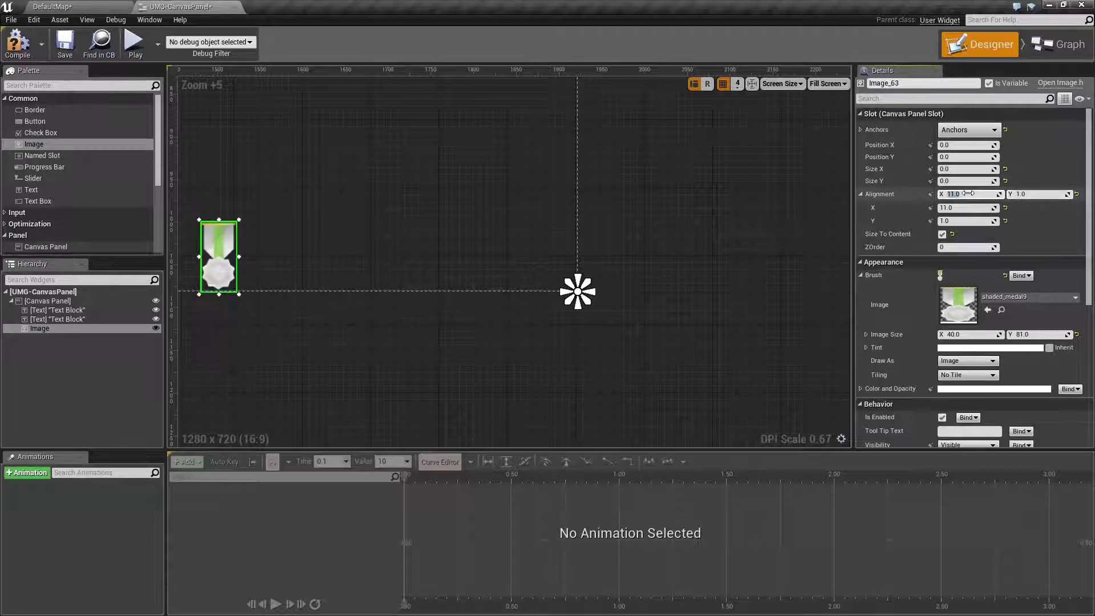
left_click(975, 195)
type("1")
key("Return")
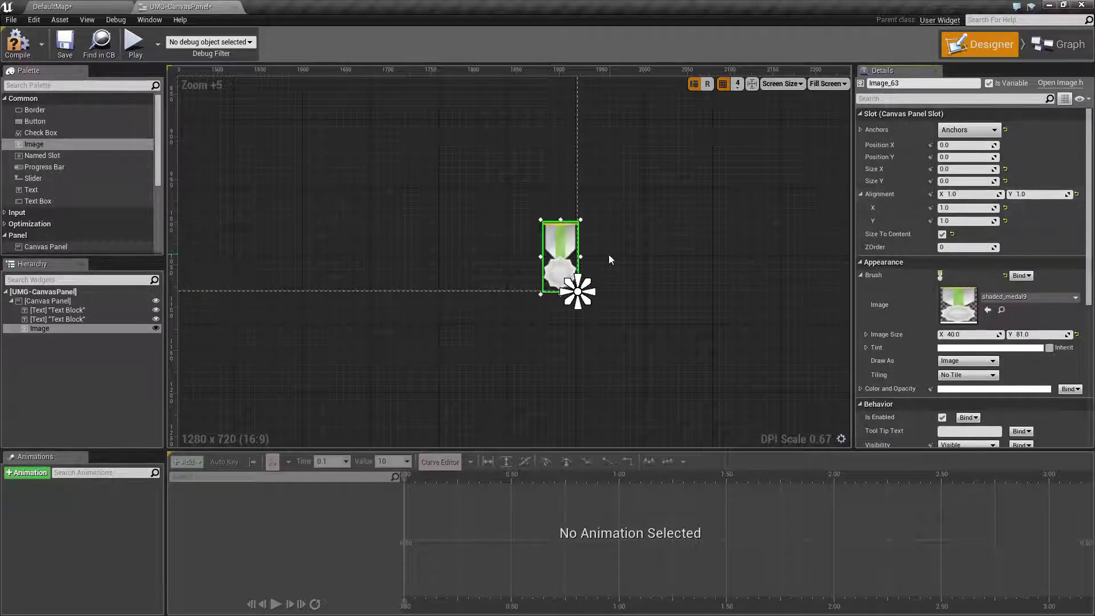
Step: Move the medal image to Position X -25, Y -25
right_click_drag(660, 246, 782, 331)
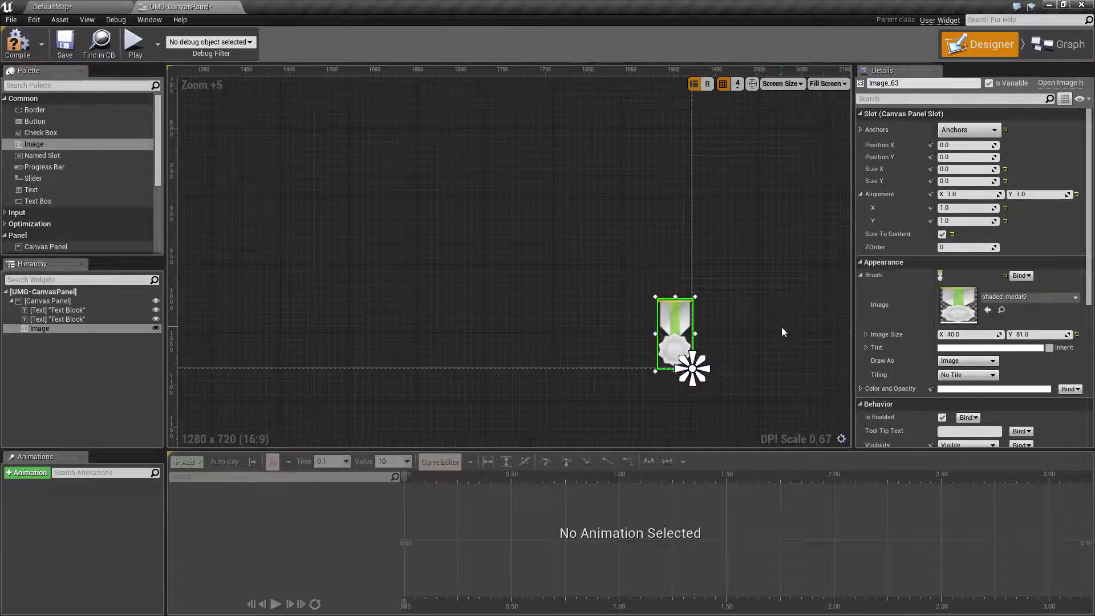
left_click_drag(670, 329, 652, 307)
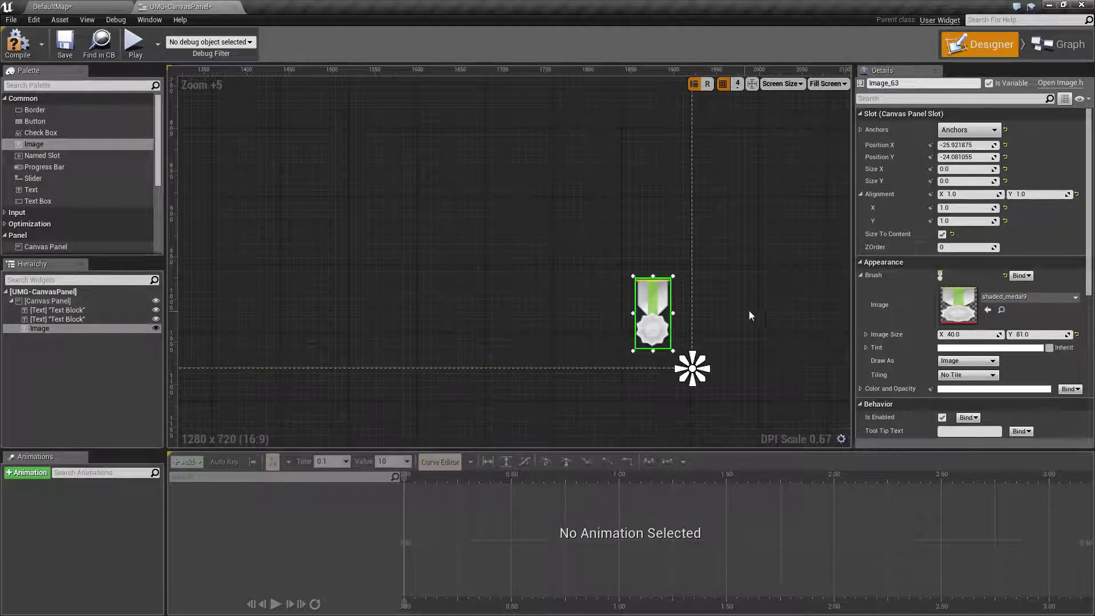
left_click(975, 145)
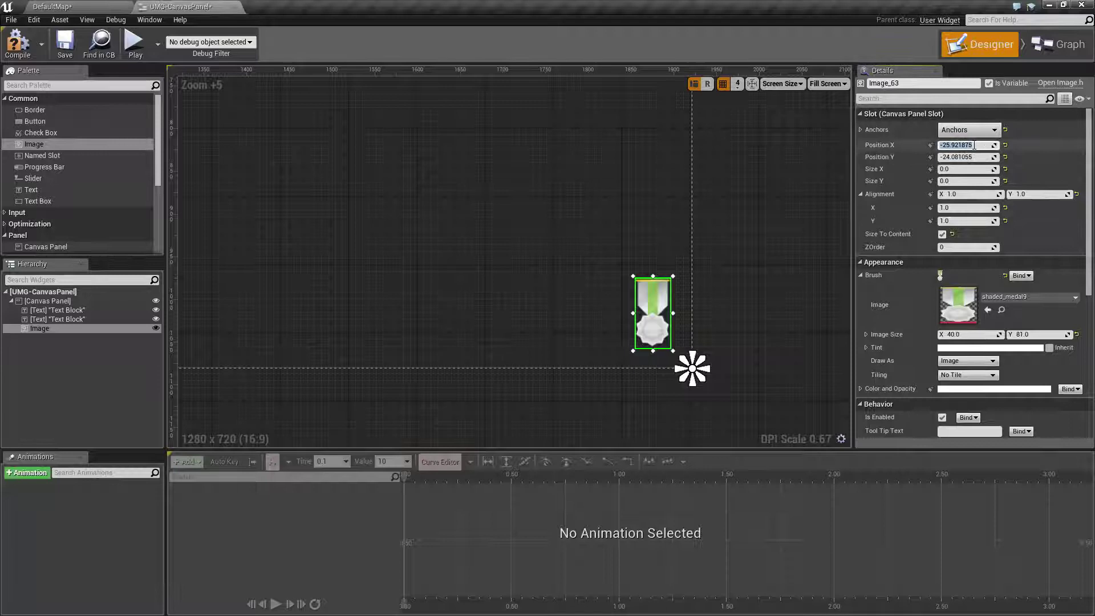
type("-25")
key("Tab")
type("-25")
key("Return")
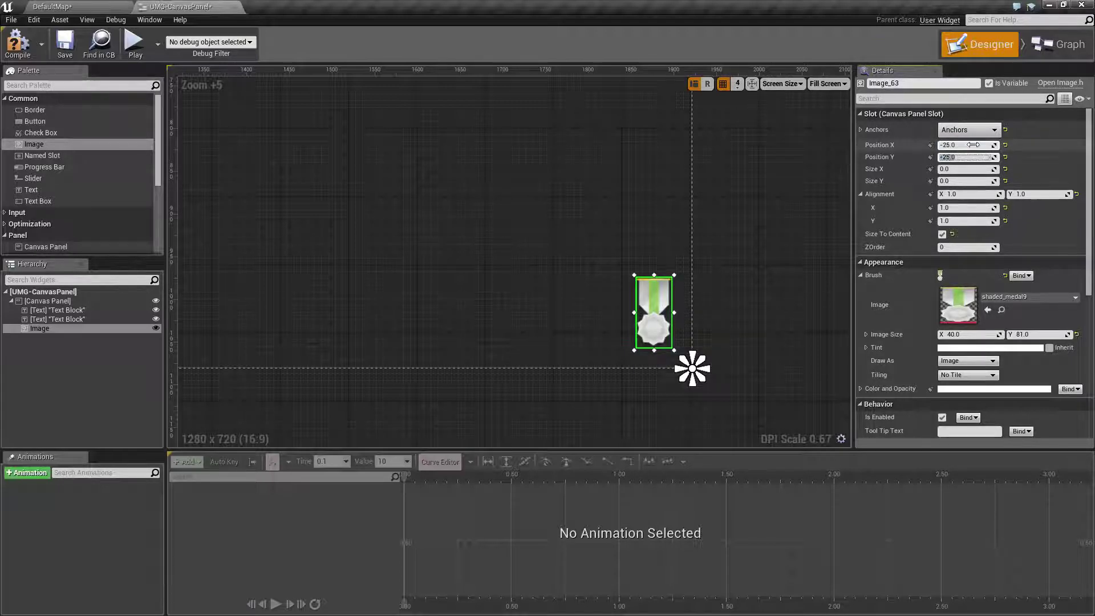
Step: Deselect the medal and rename the first Text Block to HealthBar
left_click(741, 279)
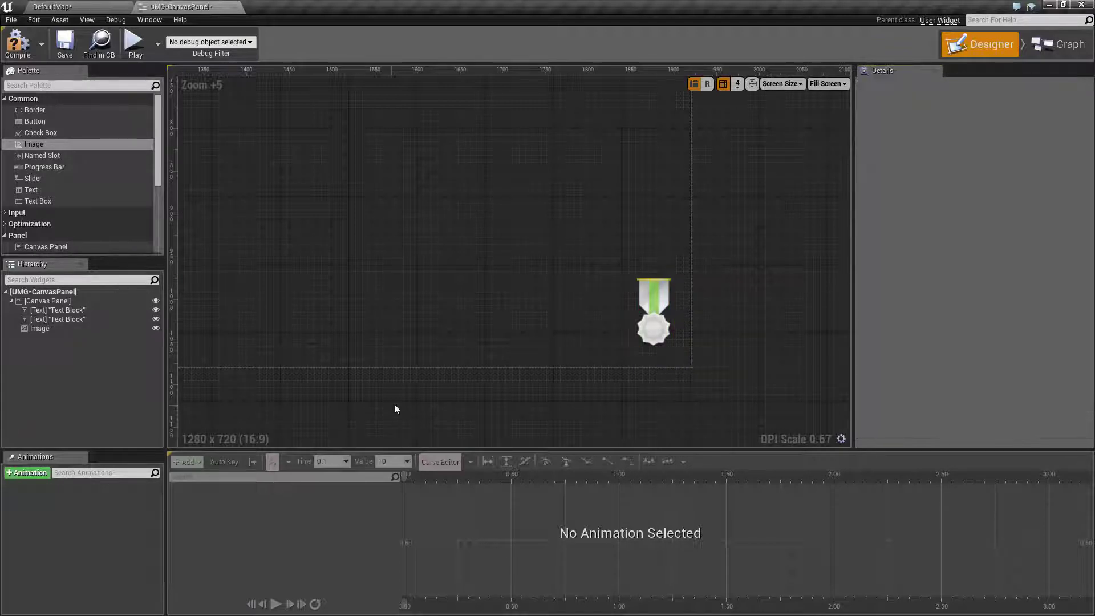
right_click_drag(396, 409, 572, 443)
scroll(316, 207, "down", 4)
right_click_drag(384, 200, 632, 370)
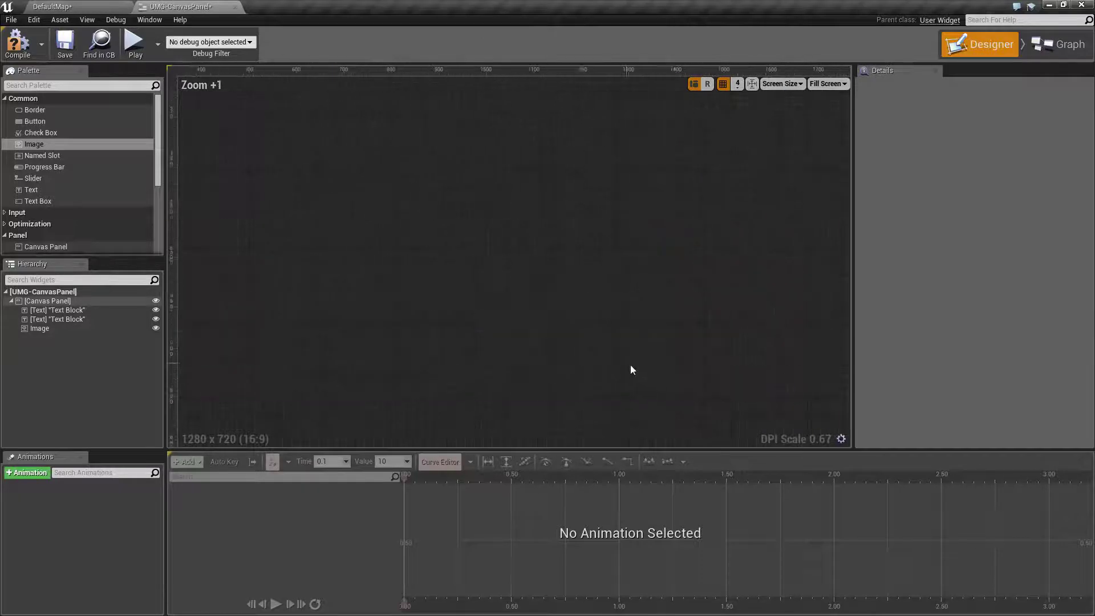
scroll(599, 374, "down", 4)
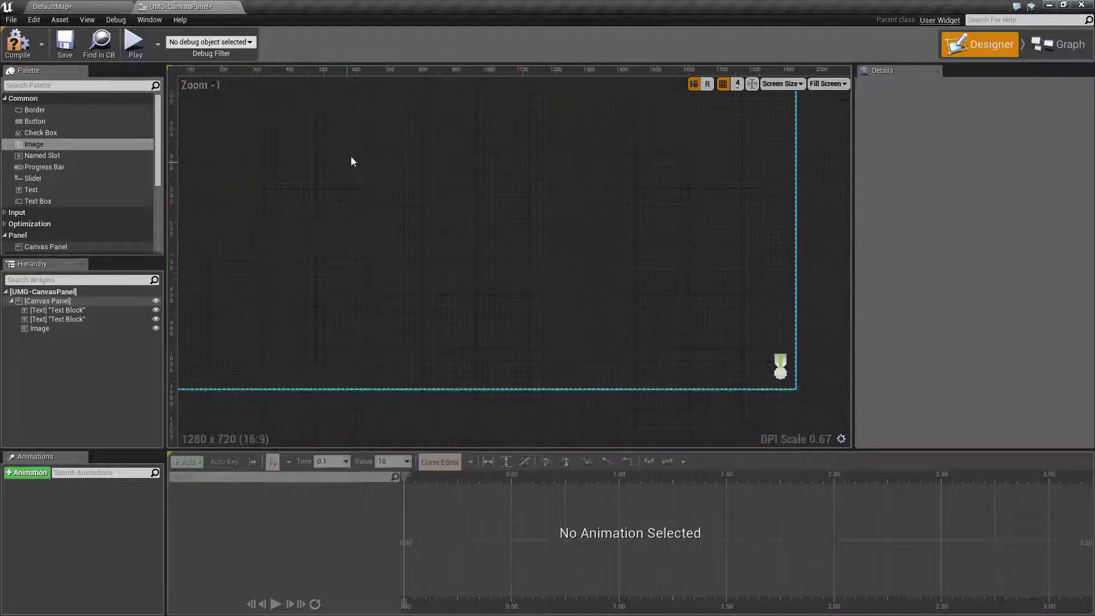
right_click_drag(351, 162, 443, 171)
left_click(60, 311)
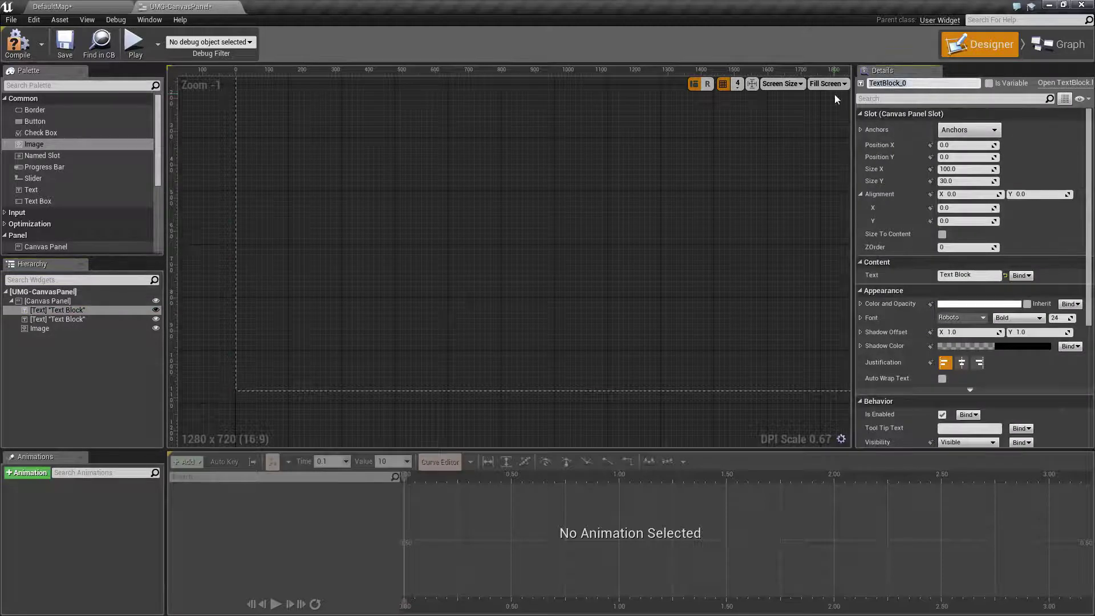
type("HealthBar")
key("Return")
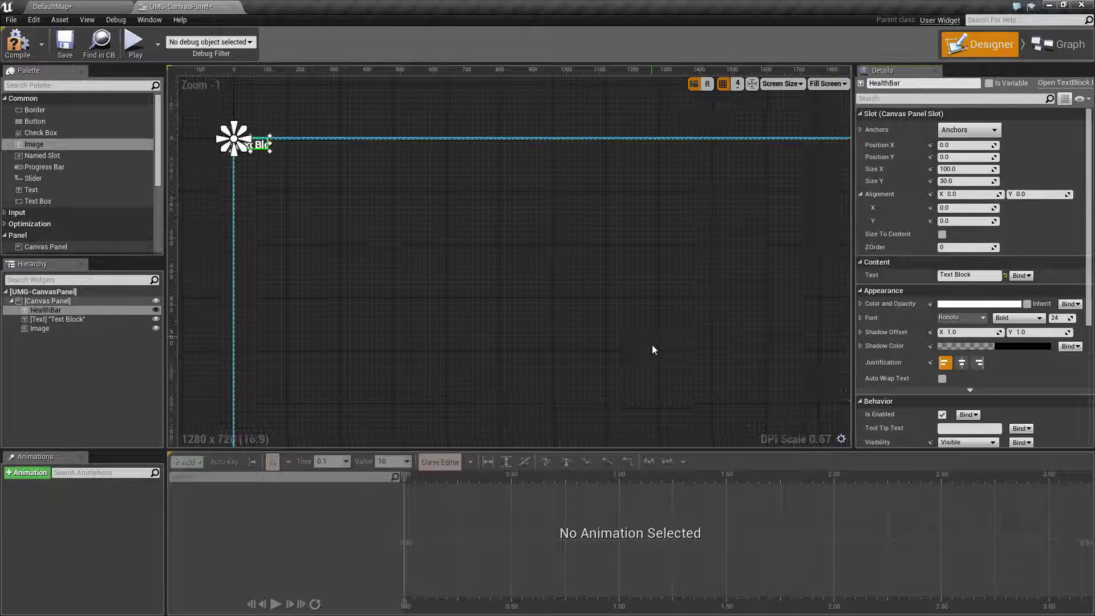
Step: Drag the second text block to mid-canvas and HealthBar near the bottom middle
right_click_drag(257, 150, 255, 186)
left_click_drag(258, 188, 593, 359)
mouse_move(677, 371)
right_mouse_down()
mouse_move(539, 213)
mouse_move(652, 338)
right_mouse_up()
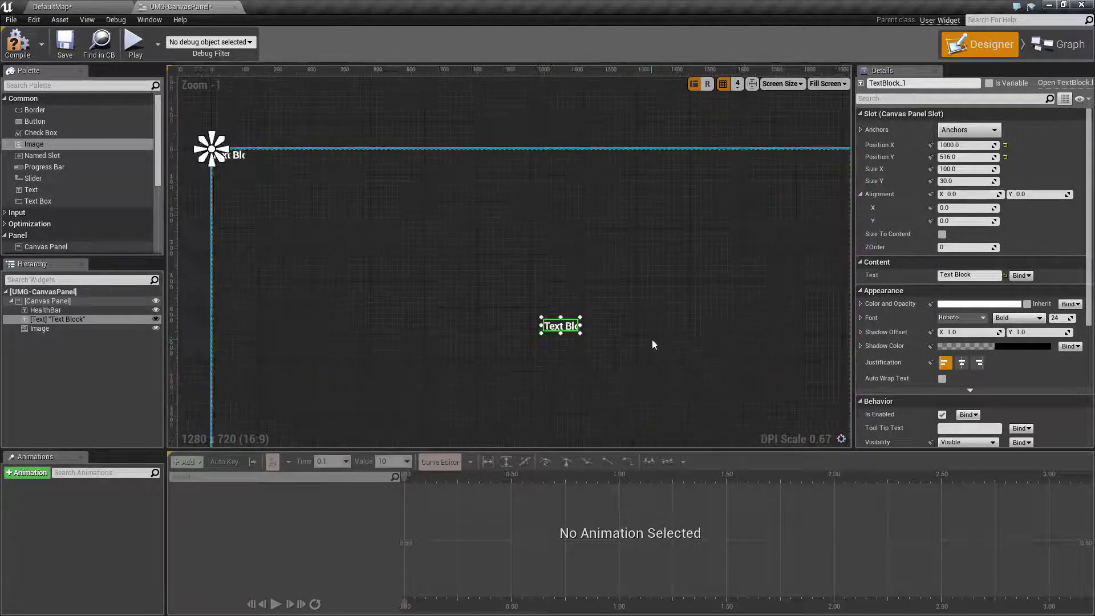
left_click(46, 309)
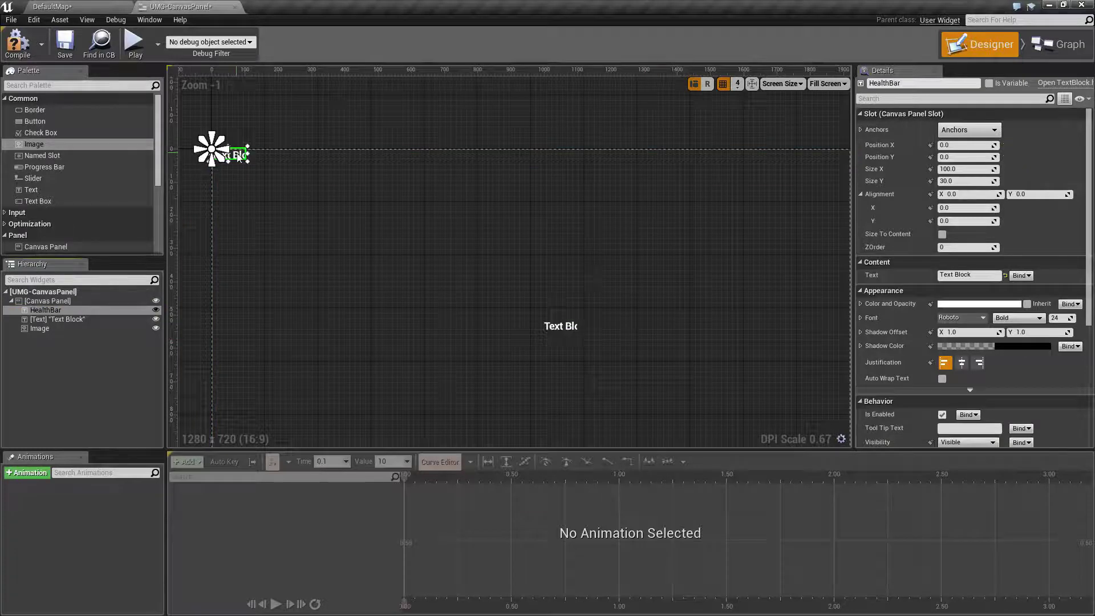
left_click_drag(238, 154, 582, 378)
right_click_drag(636, 398, 559, 152)
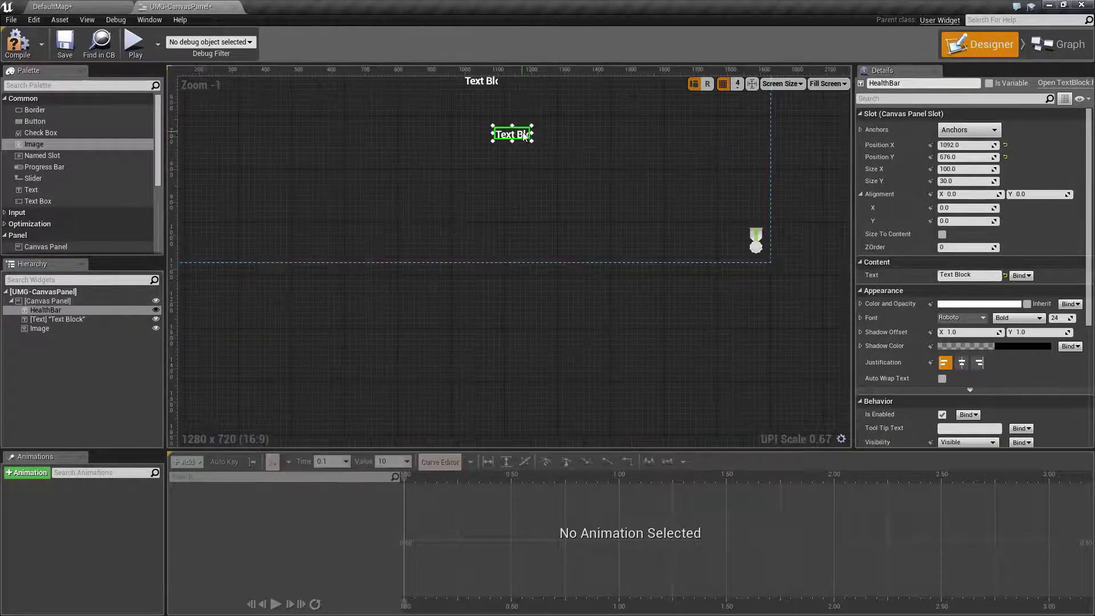
mouse_move(513, 135)
left_mouse_down()
mouse_move(445, 209)
mouse_move(456, 227)
left_mouse_up()
mouse_move(504, 216)
right_mouse_down()
mouse_move(645, 274)
mouse_move(516, 303)
right_mouse_up()
Step: Anchor HealthBar to the bottom centre with position offsets -50 and -150
left_click(970, 130)
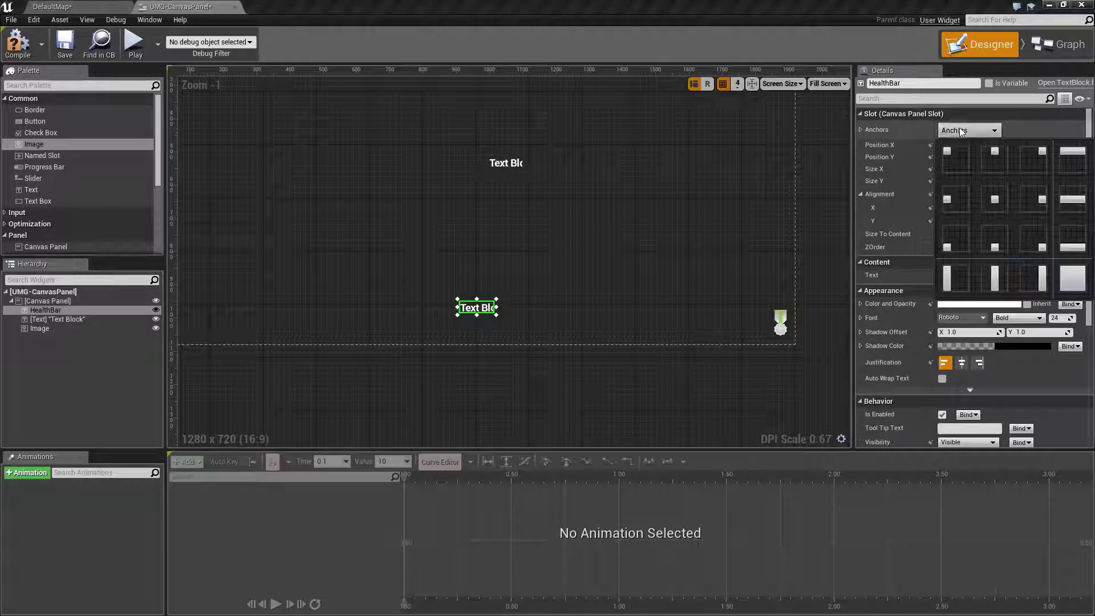
left_click(999, 237)
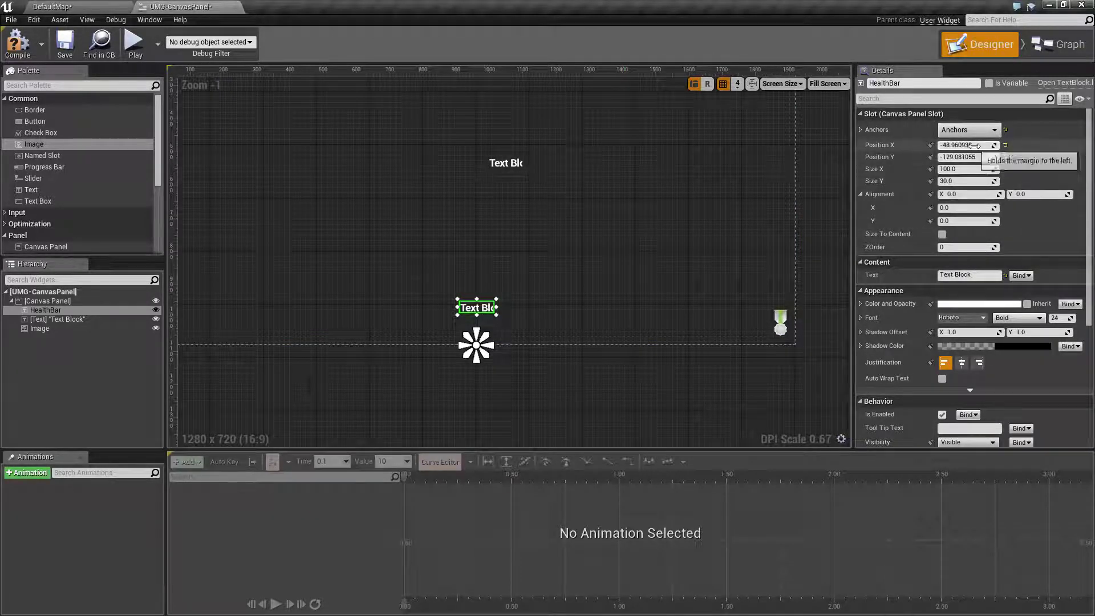
left_click(976, 145)
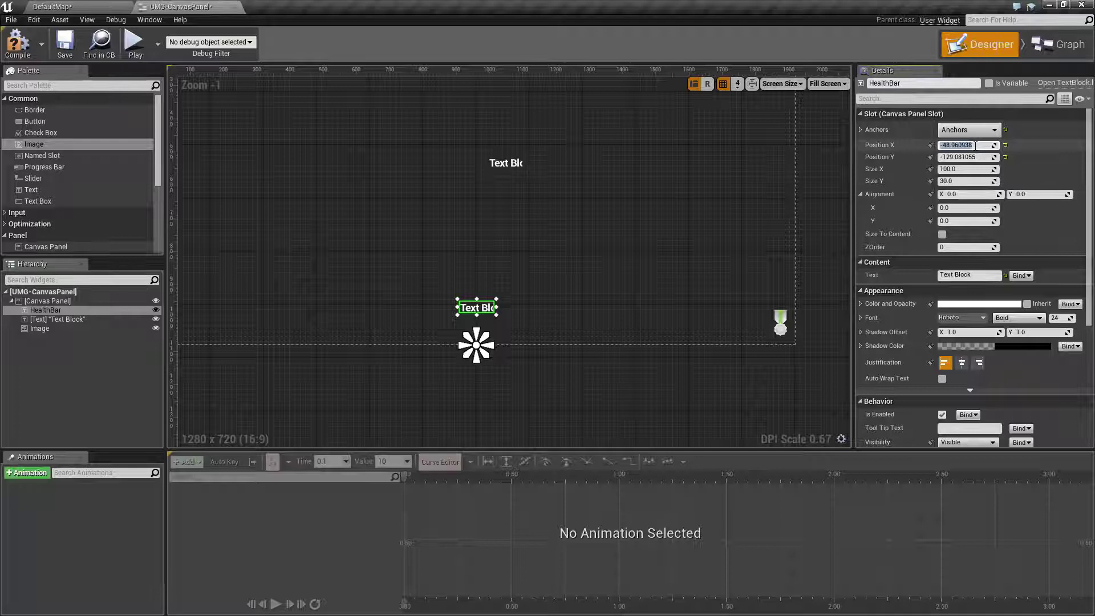
type("-50")
key("Tab")
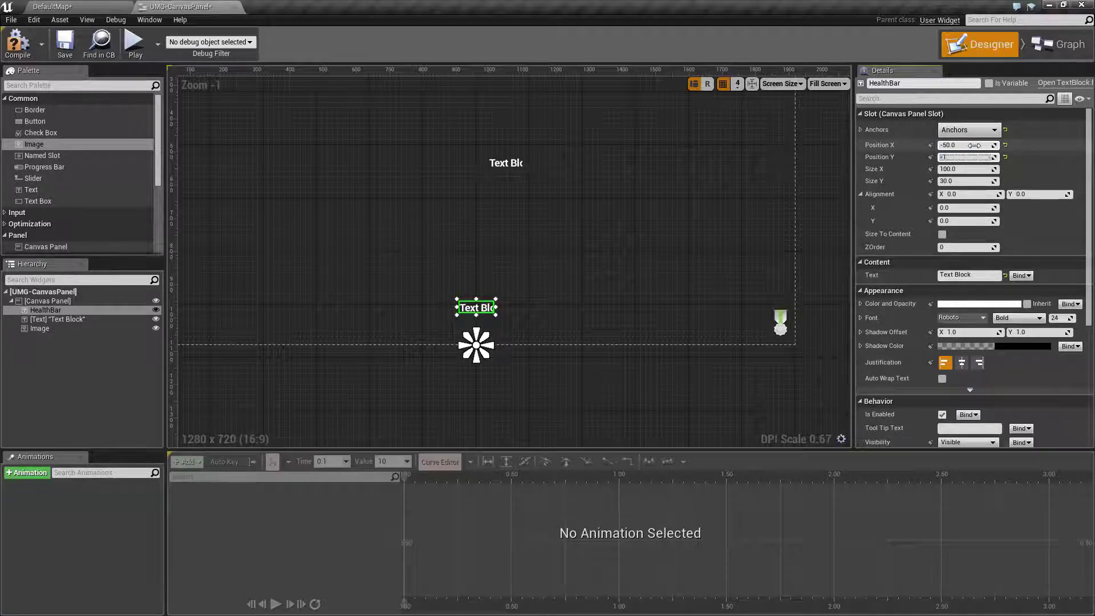
key("Return")
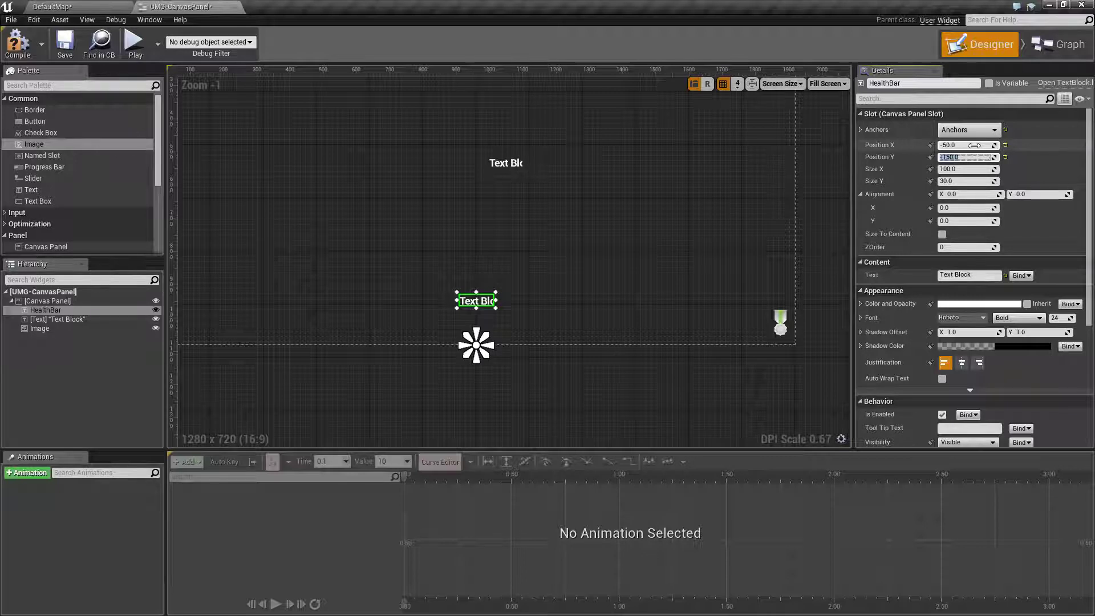
Step: Make HealthBar size to content with centre justification, and set its position to 0, 0
left_click(942, 236)
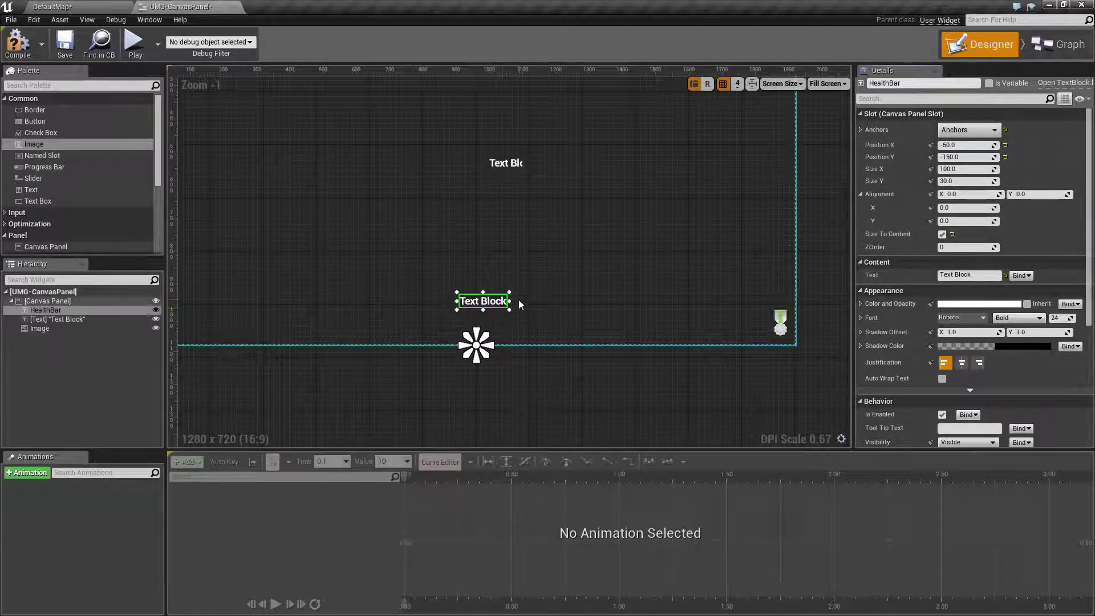
left_click(963, 364)
scroll(559, 303, "up", 3)
right_click_drag(556, 406, 686, 364)
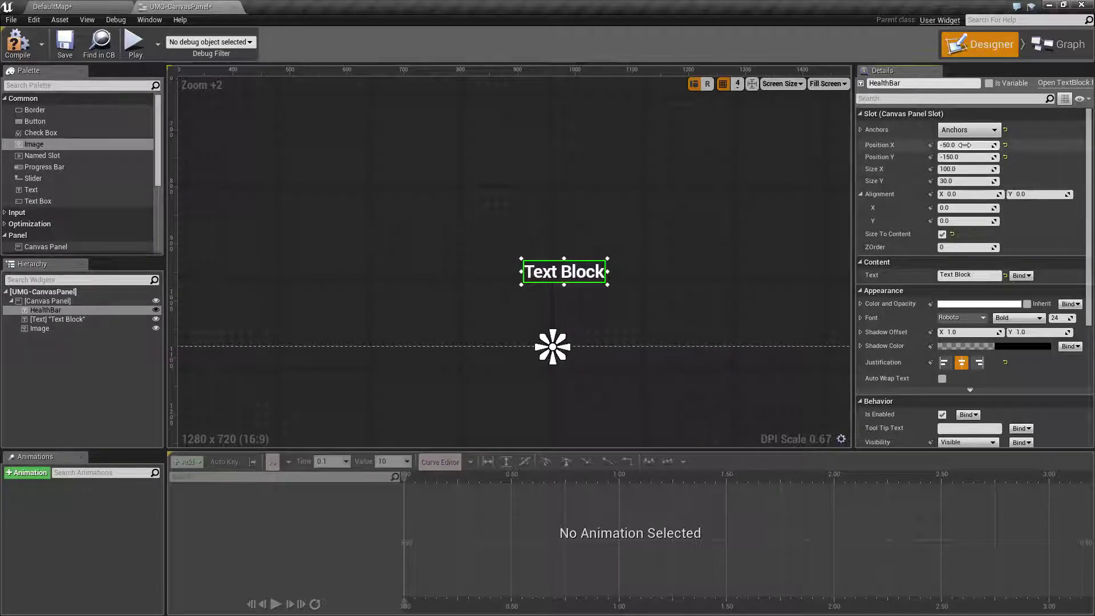
type("0")
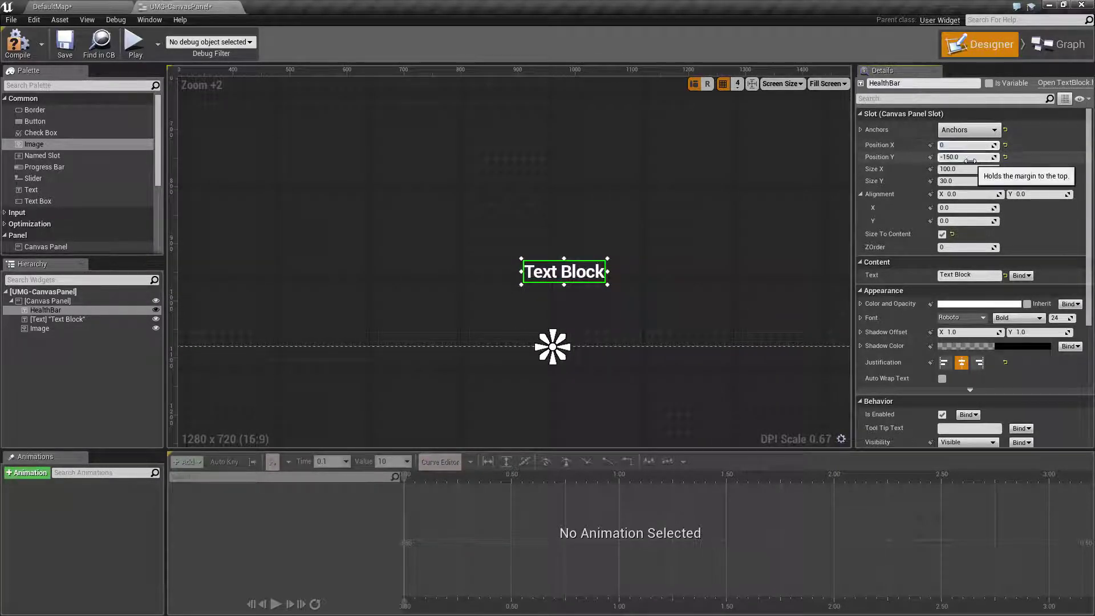
key("Tab")
type("0")
key("Return")
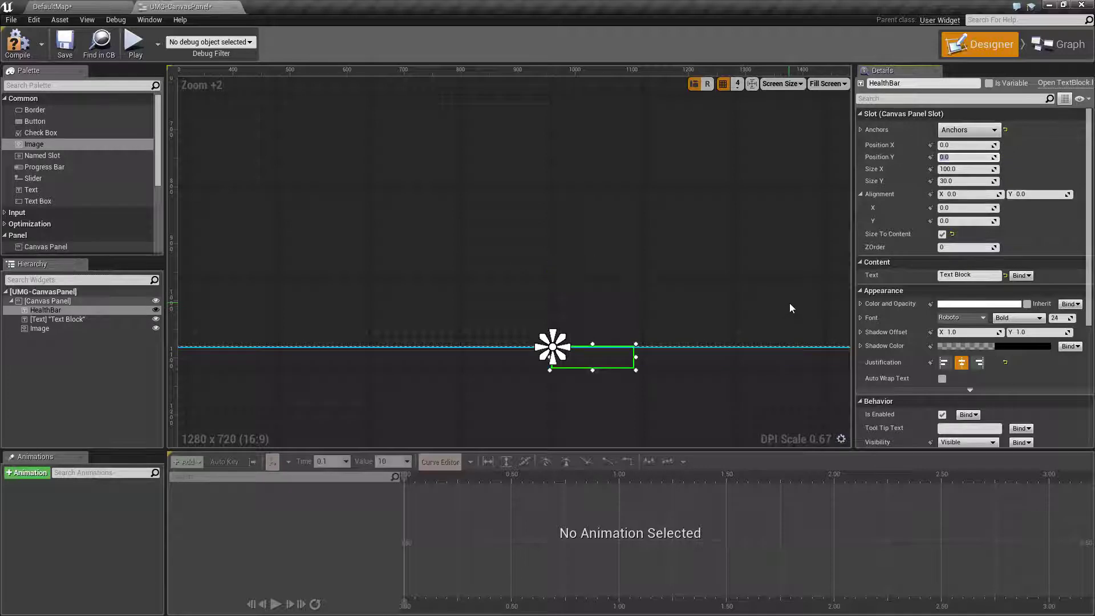
right_click_drag(734, 396, 686, 387)
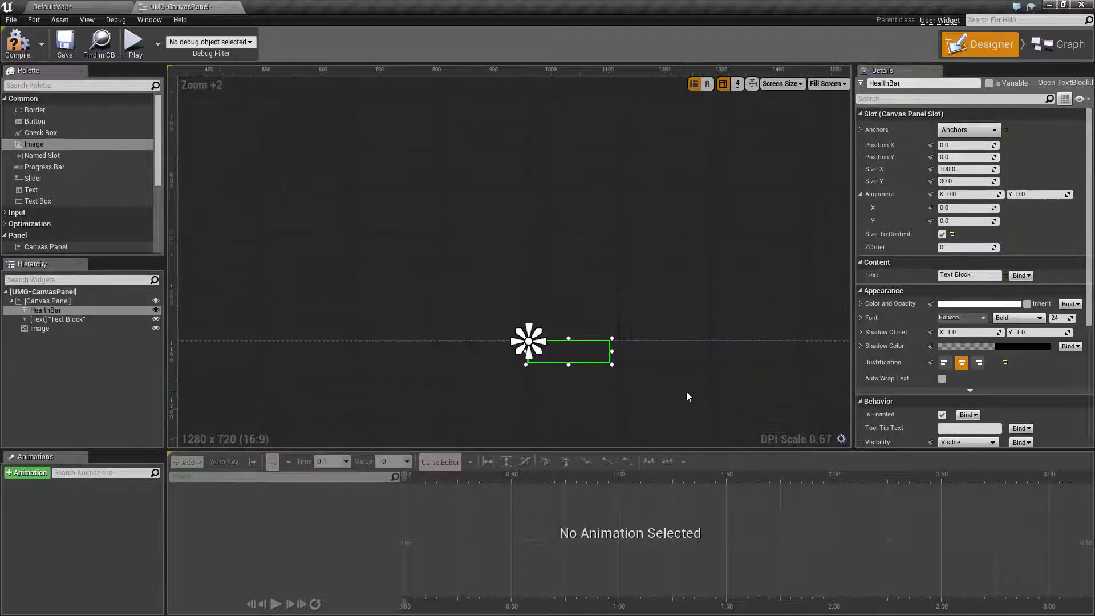
Step: Set HealthBar's Alignment to 0.5, 1 and drag it about 100 units upward
left_click(962, 211)
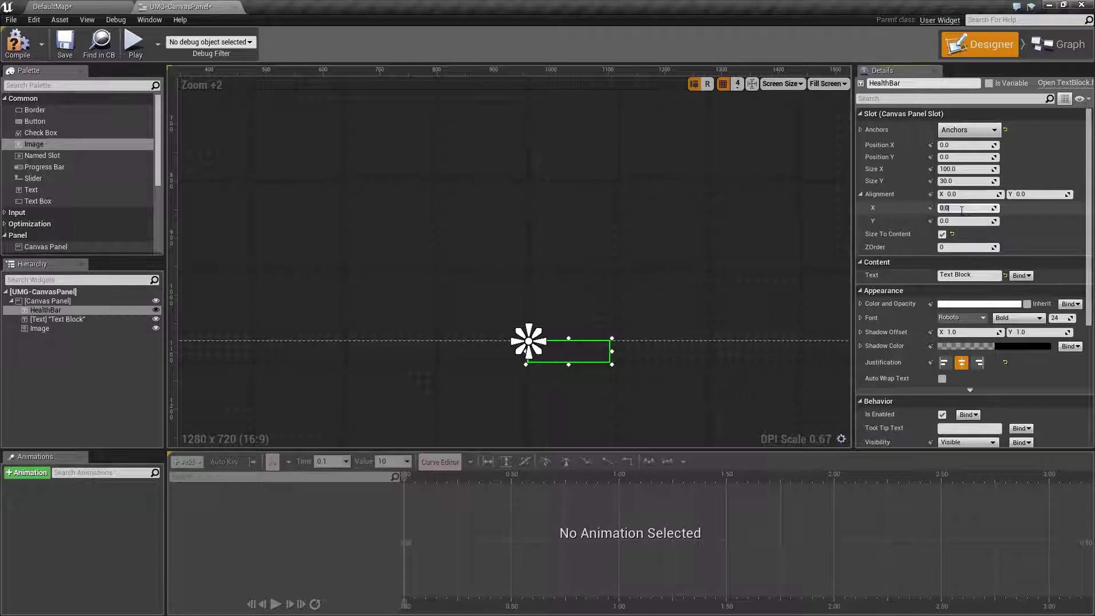
key("Tab")
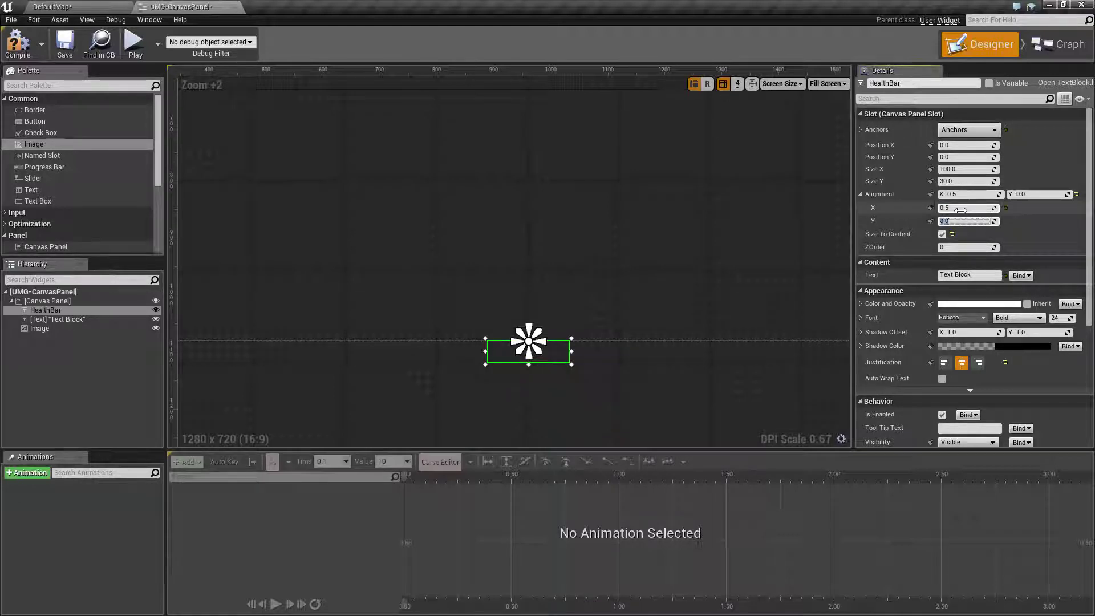
type("1")
key("Return")
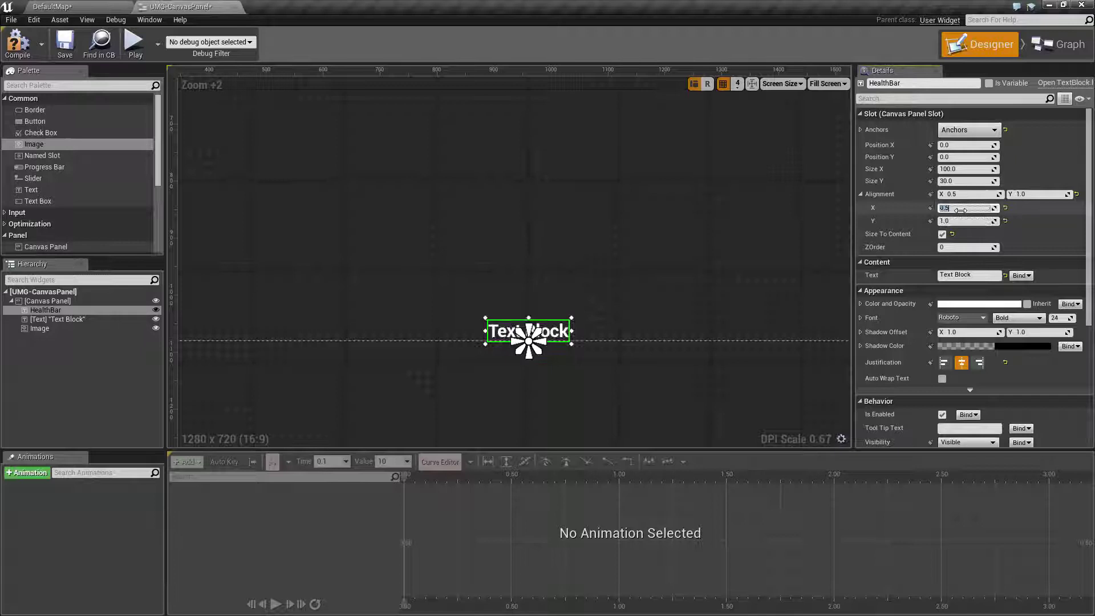
left_click(572, 394)
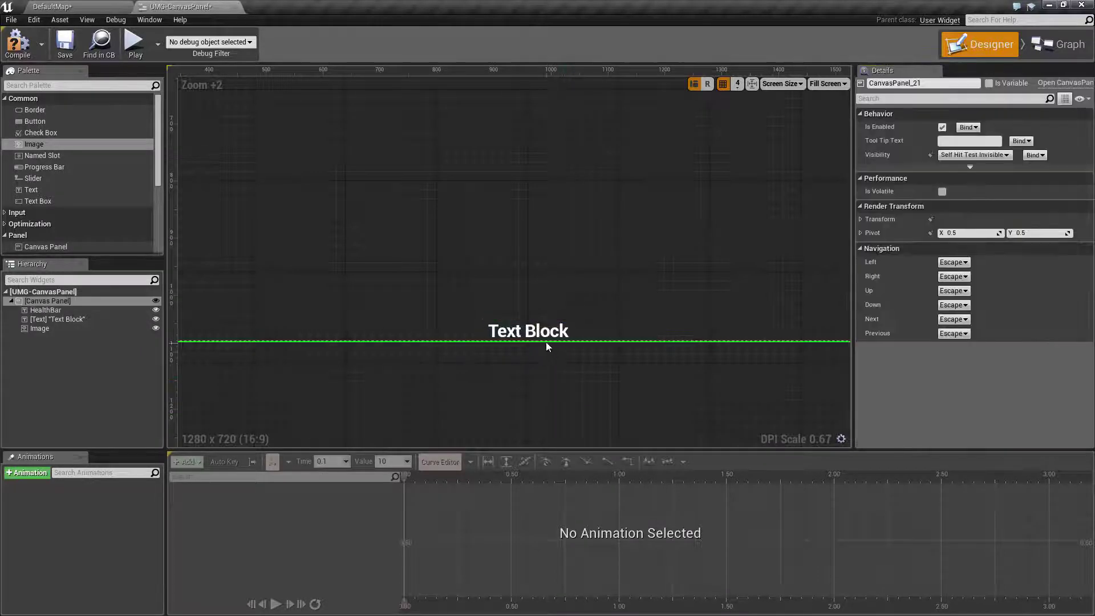
left_click(545, 338)
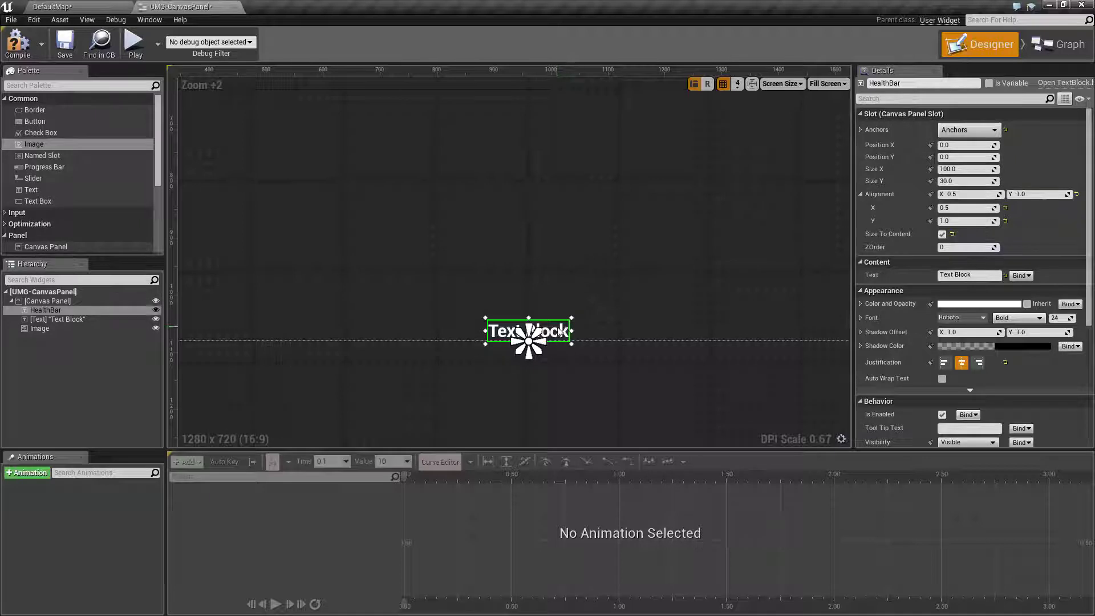
left_click_drag(562, 331, 562, 273)
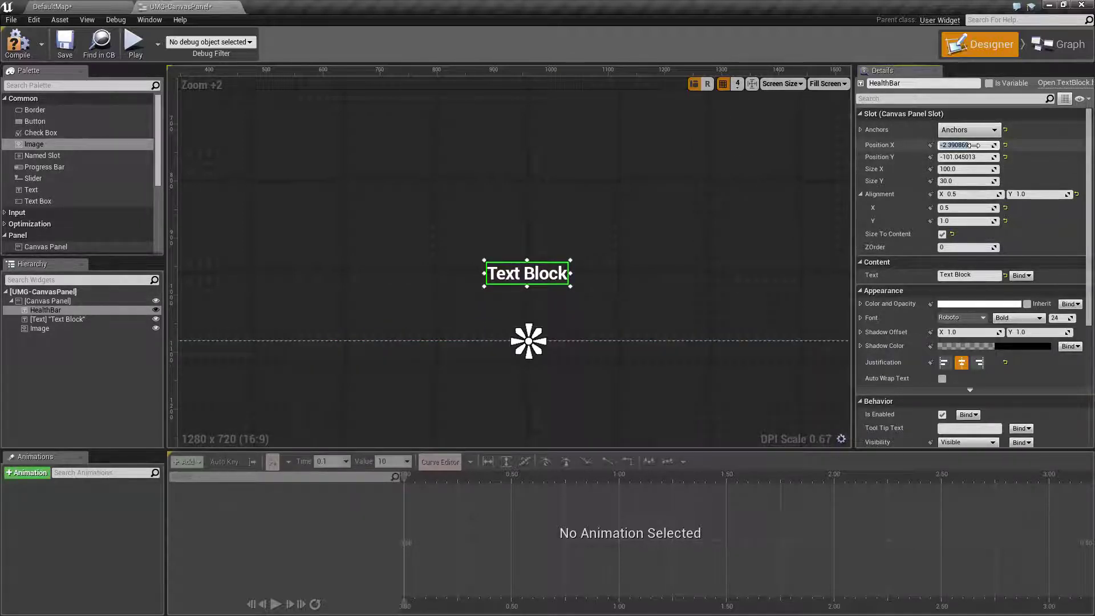
Step: Set HealthBar's position to 0, -100
type("0")
key("Tab")
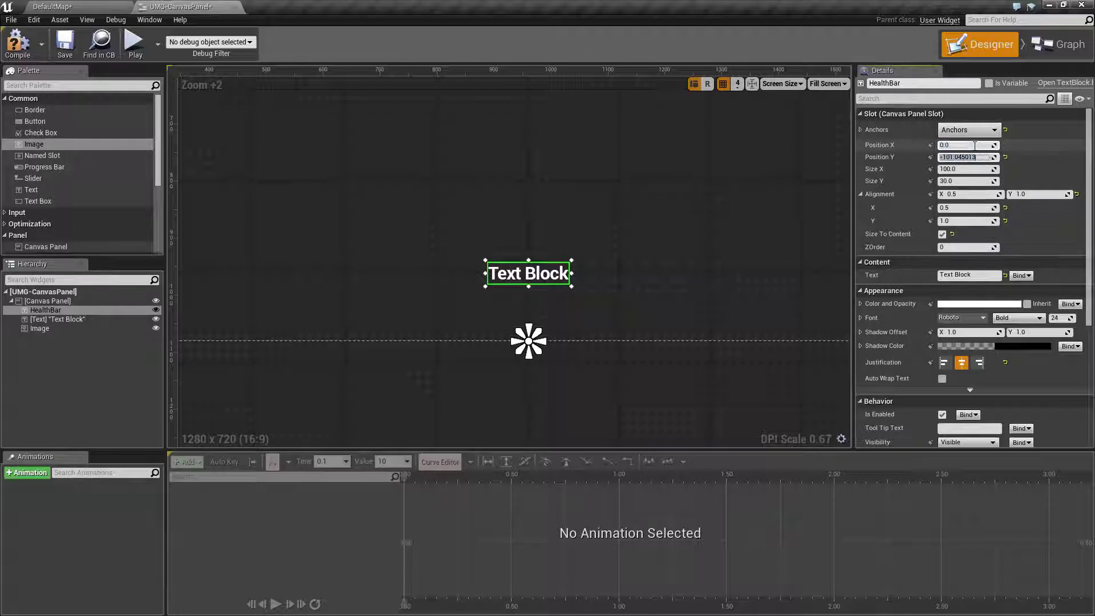
type("-100")
key("Tab")
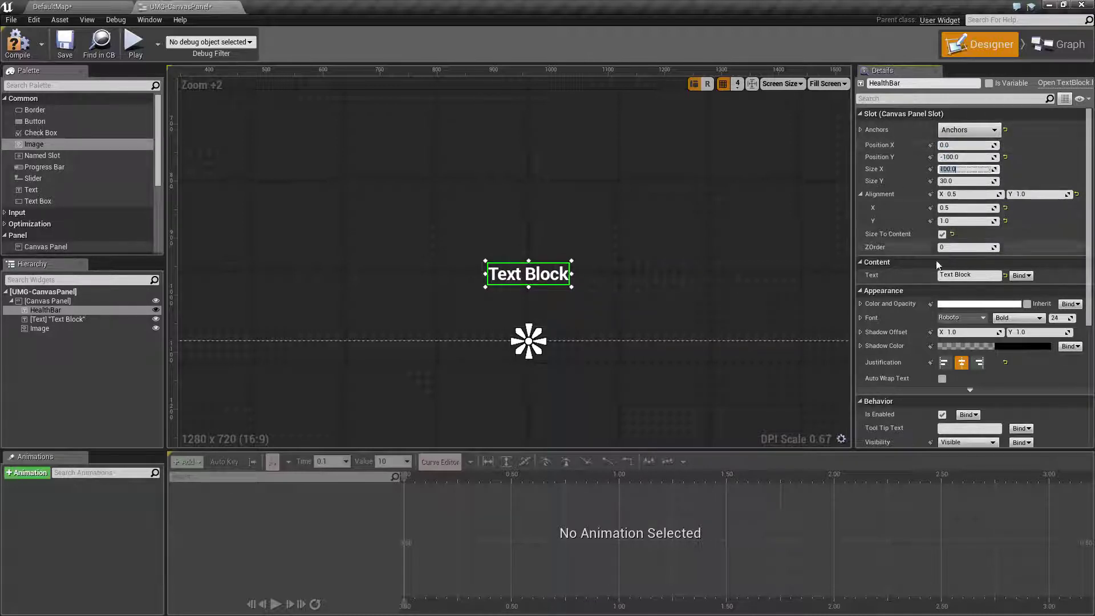
Step: Change HealthBar's text to 'Health: 100' and enlarge its font to size 56
left_click(969, 275)
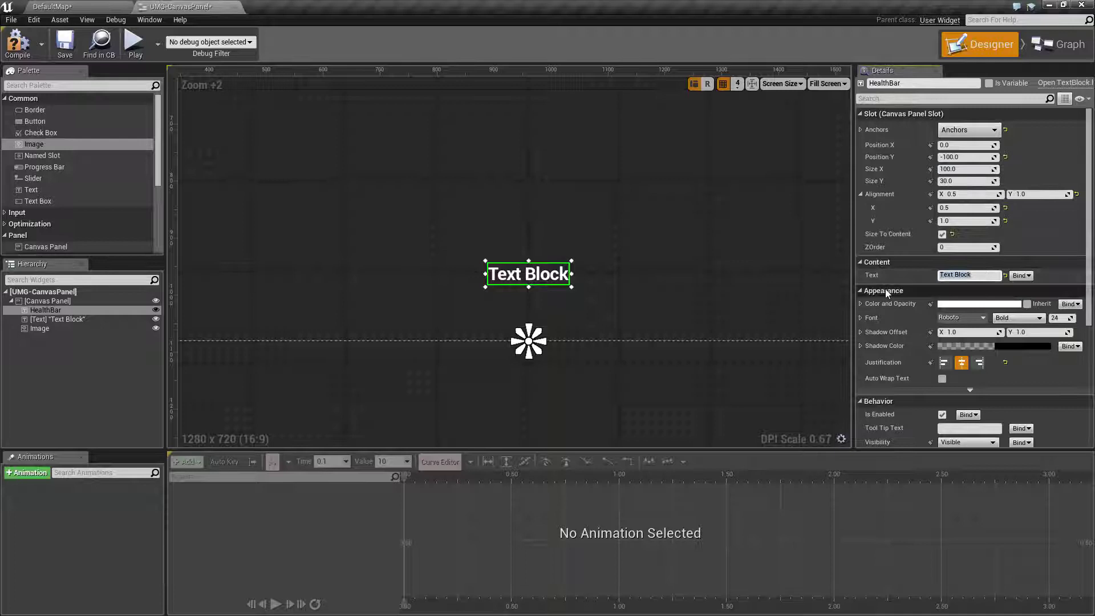
type("Health: 100")
key("Return")
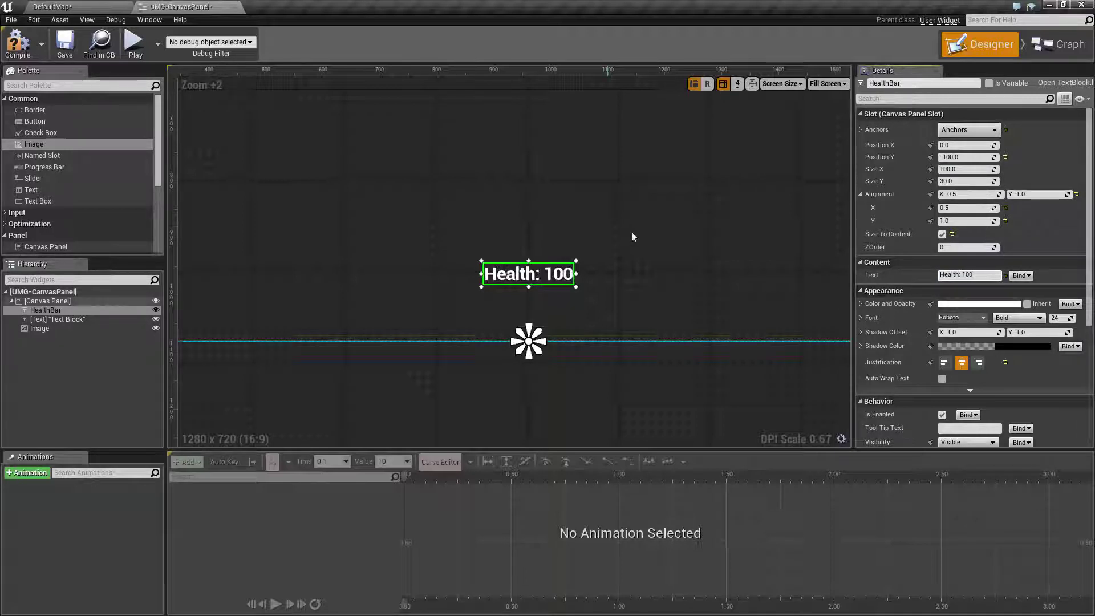
left_click_drag(1062, 318, 1090, 318)
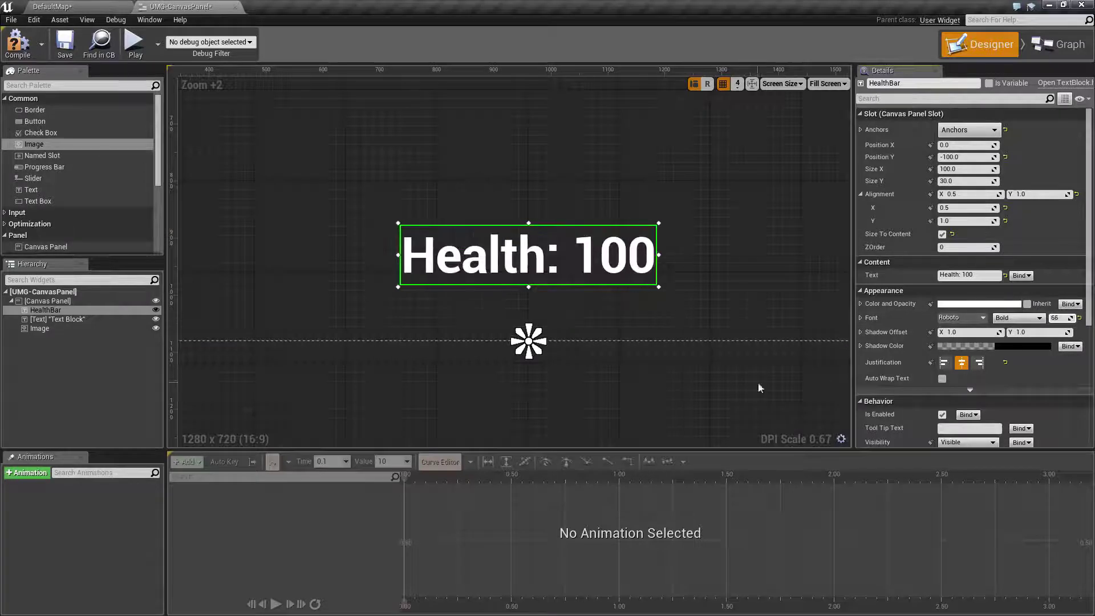
left_click(567, 371)
scroll(585, 354, "down", 5)
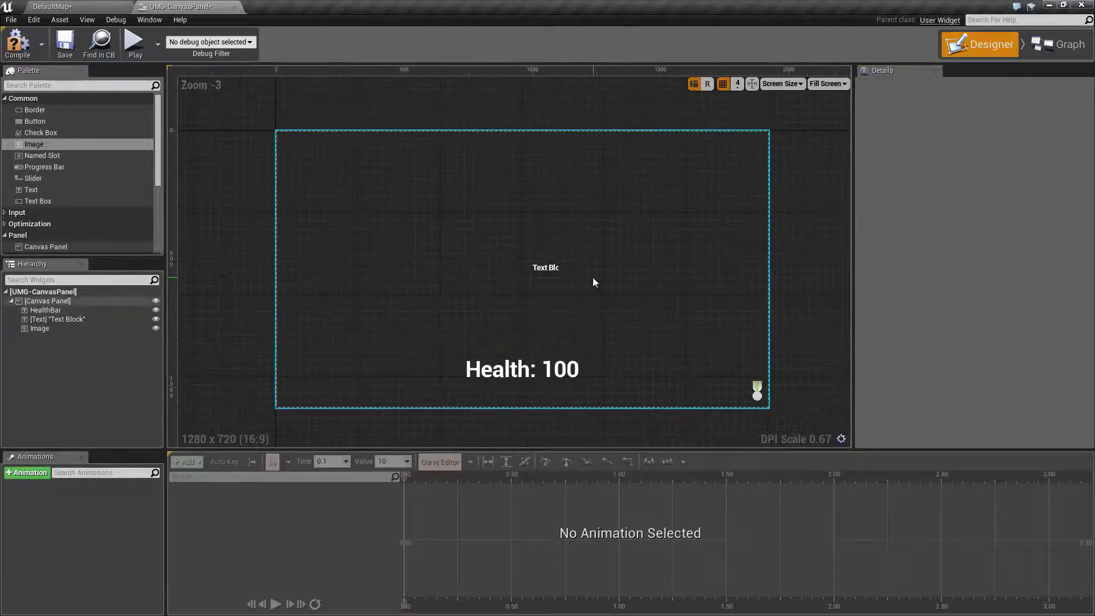
Step: Move the remaining text block top-left, size it to content, and make it read 'Ammo: 9' at font size 32
left_click(551, 271)
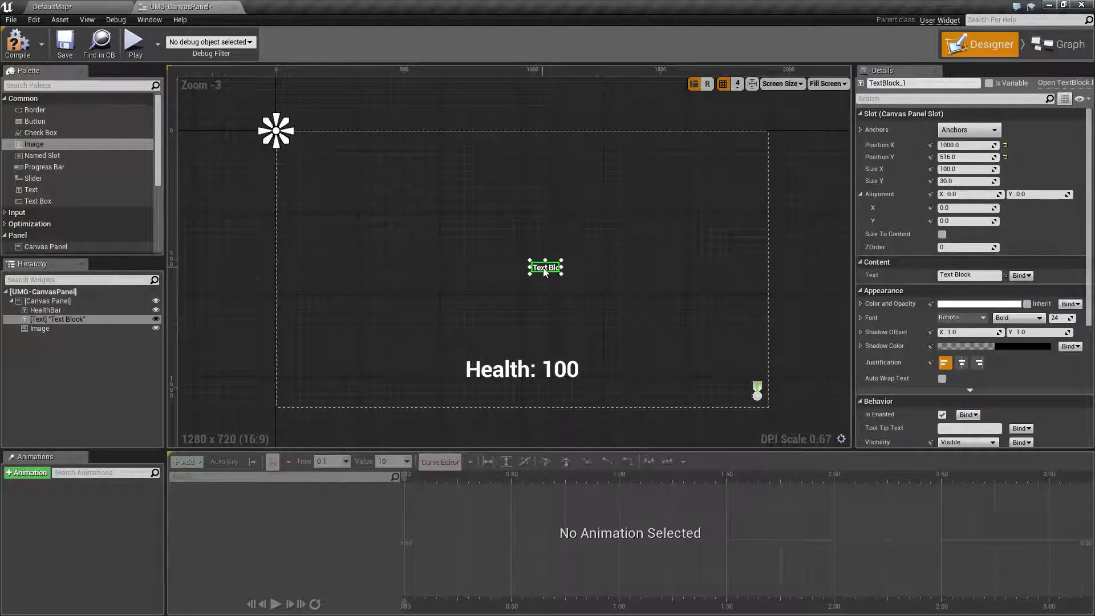
left_click_drag(544, 272, 306, 154)
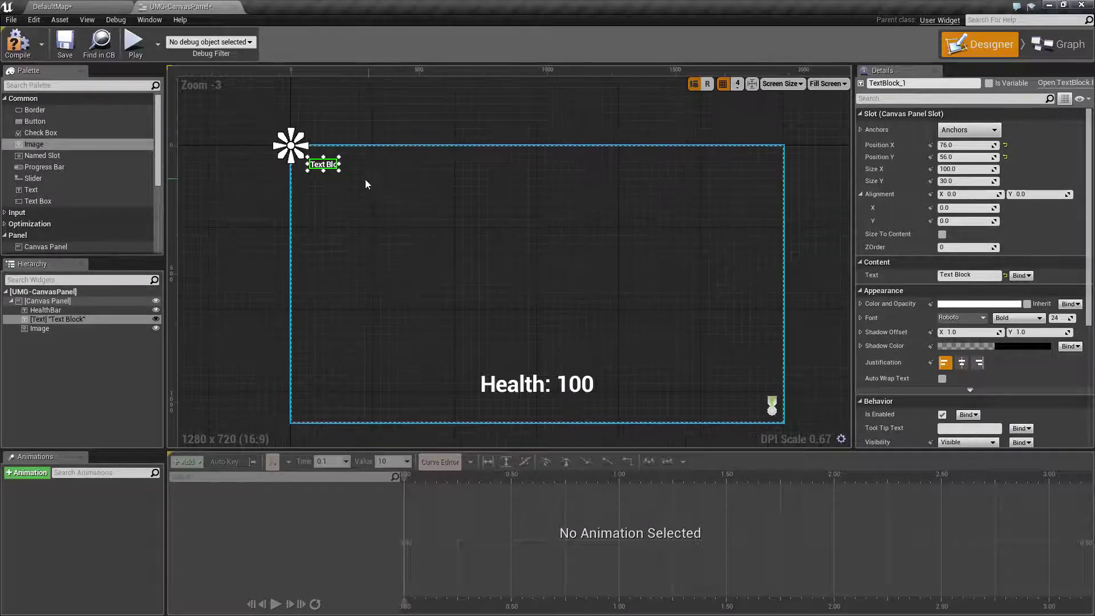
left_click(942, 234)
left_click_drag(990, 274, 883, 271)
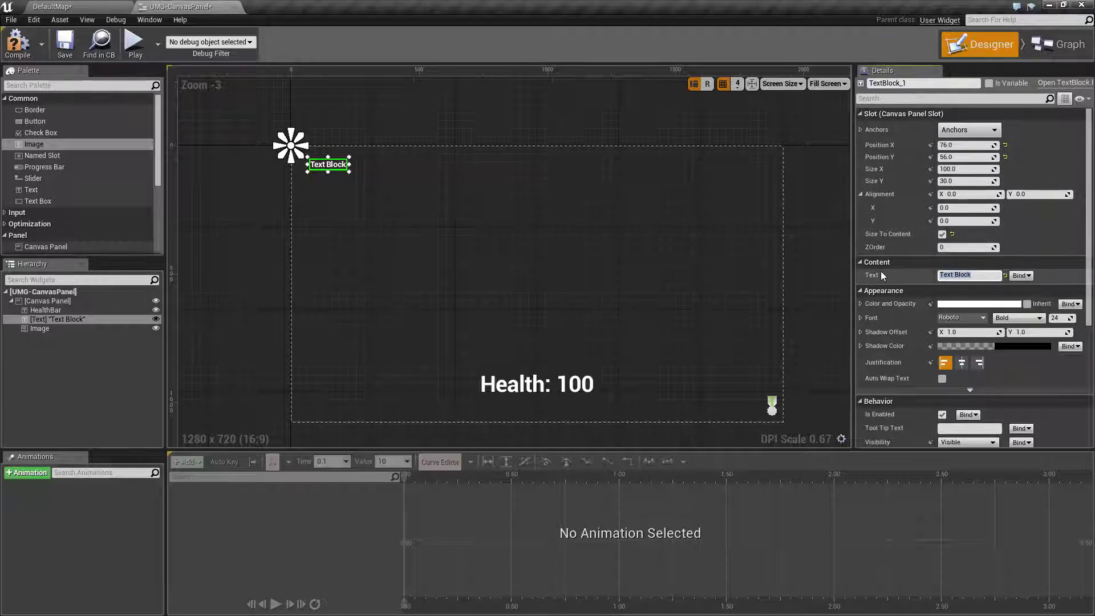
type("Ammo: 9")
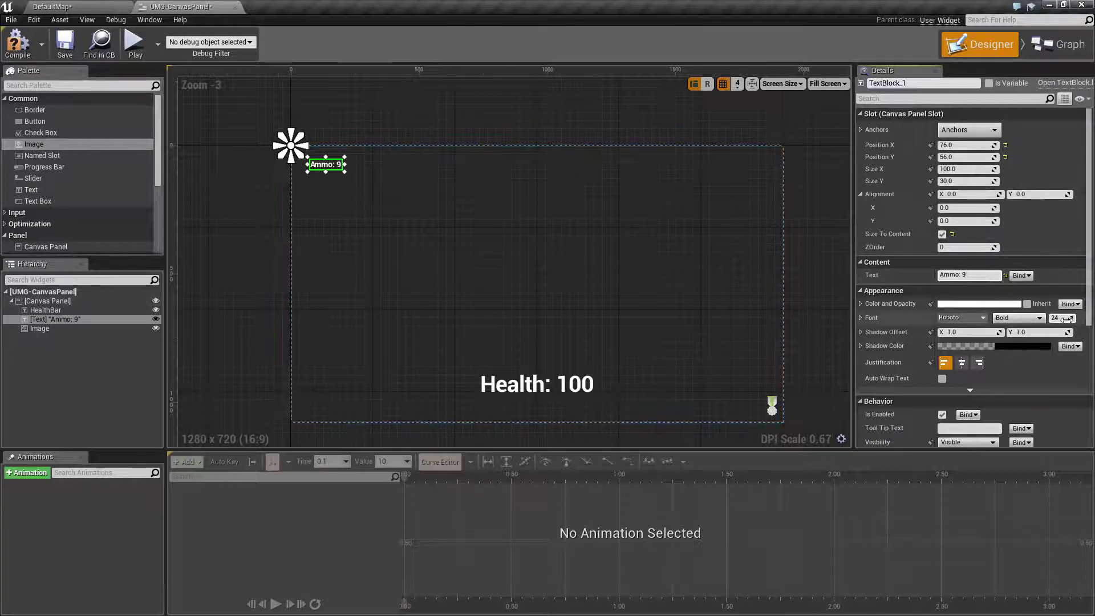
left_click_drag(1056, 318, 1065, 318)
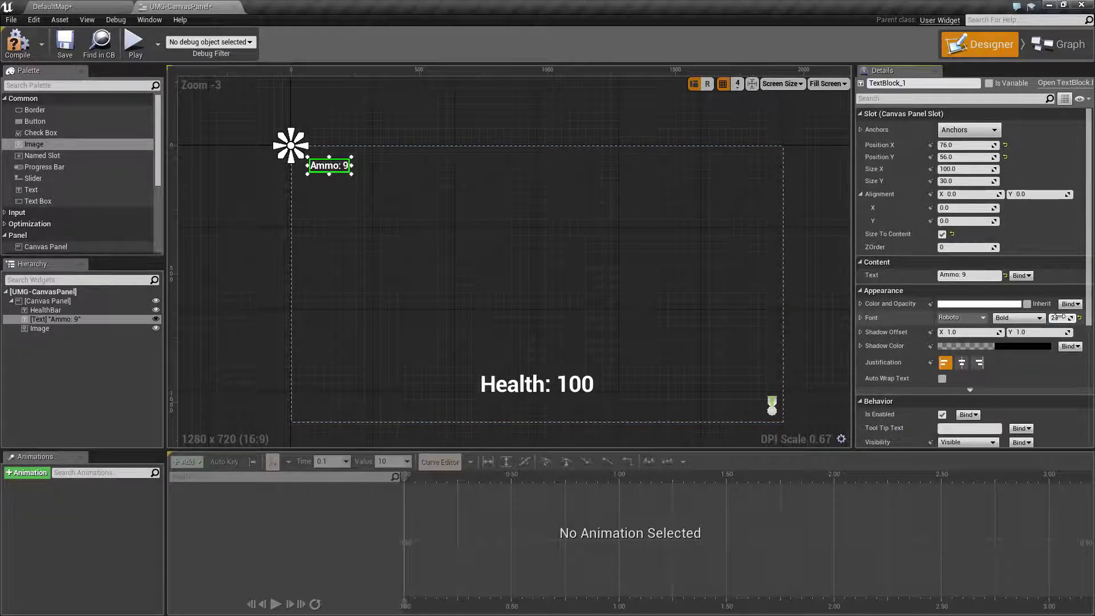
left_click(1064, 318)
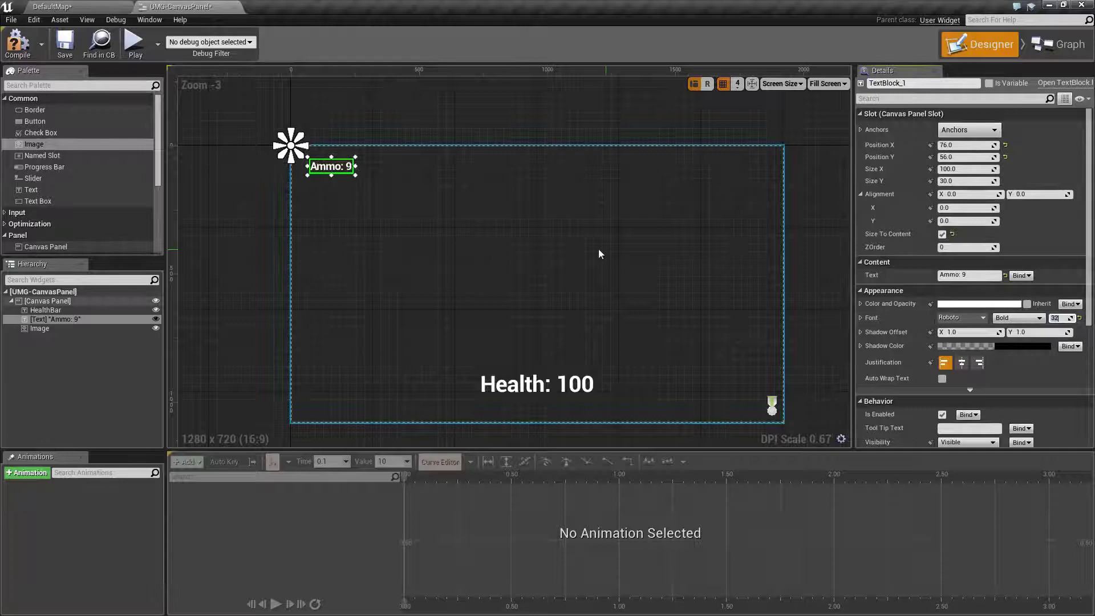
Step: Keep the Ammo text anchored top-left at Position 50, 50 with Size 0 by 0
left_click(970, 130)
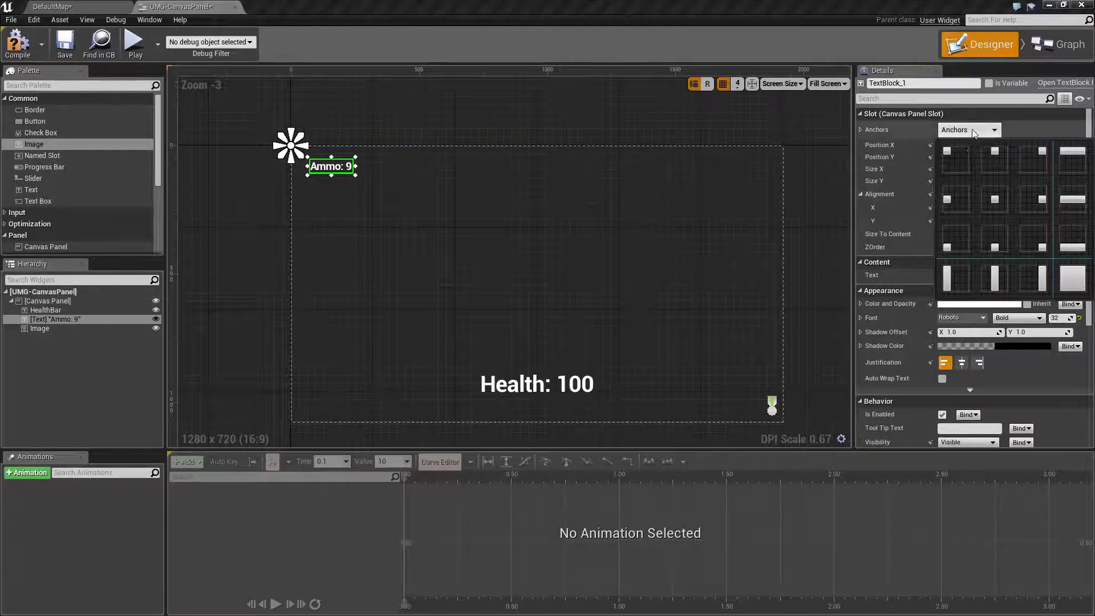
left_click(880, 196)
left_click(977, 146)
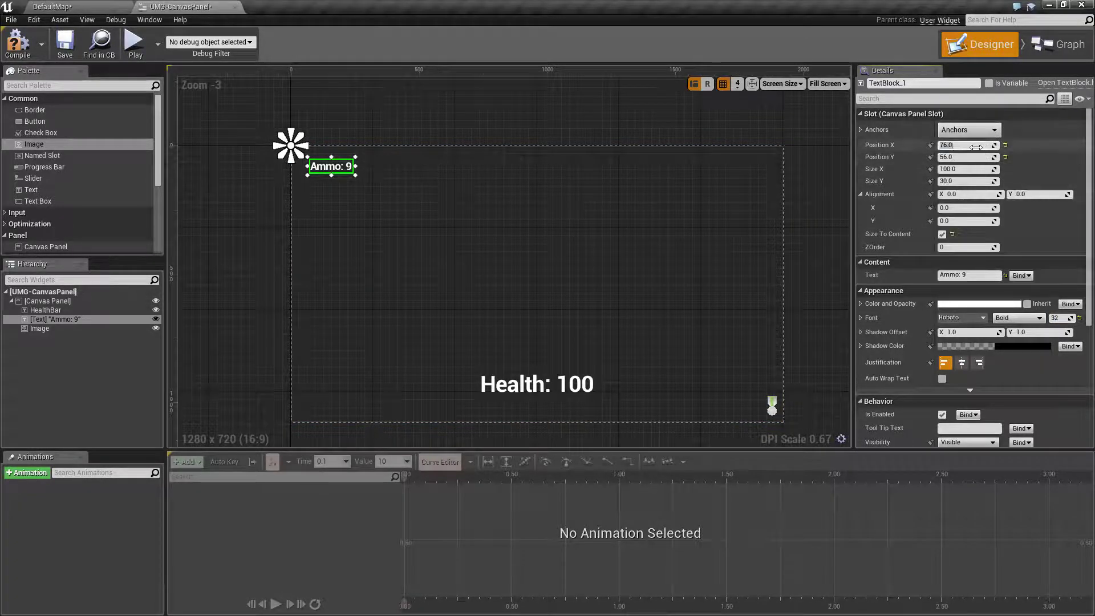
type("50")
key("Tab")
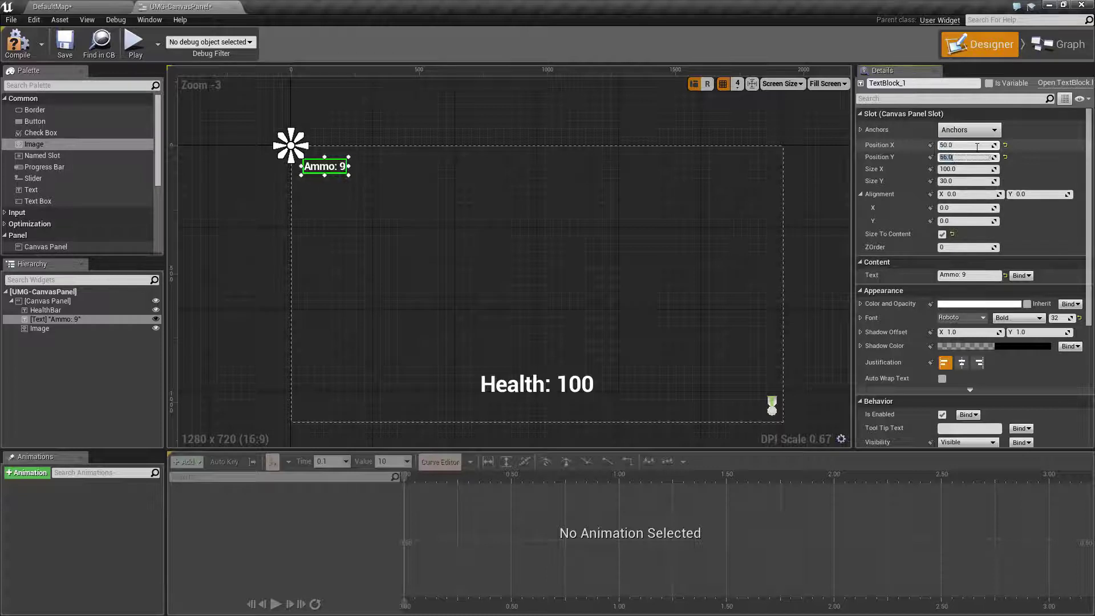
key("Tab")
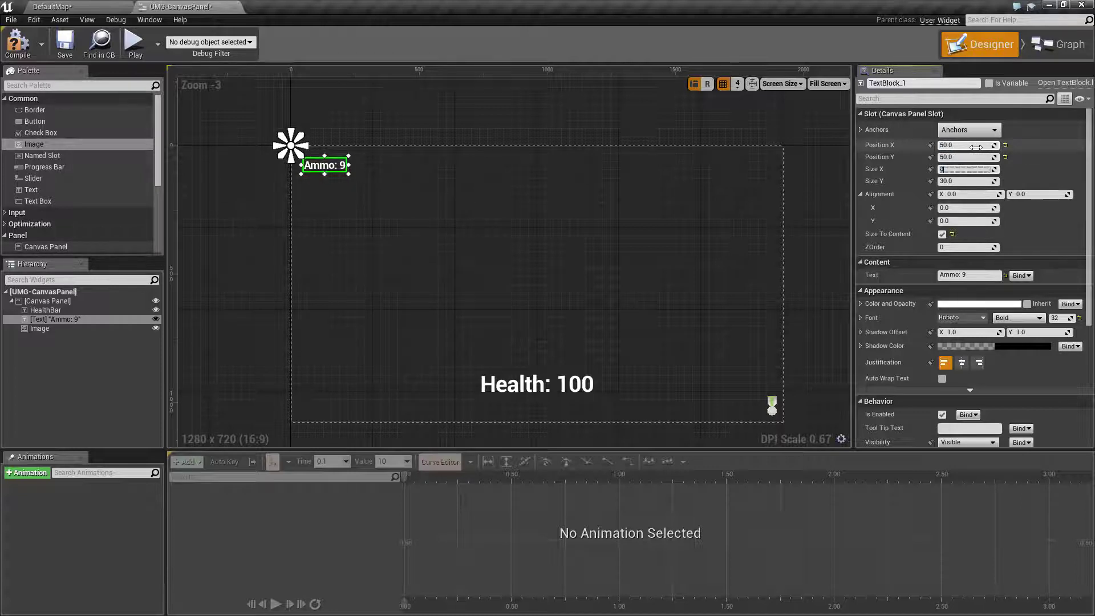
key("Return")
type("10000")
key("Tab")
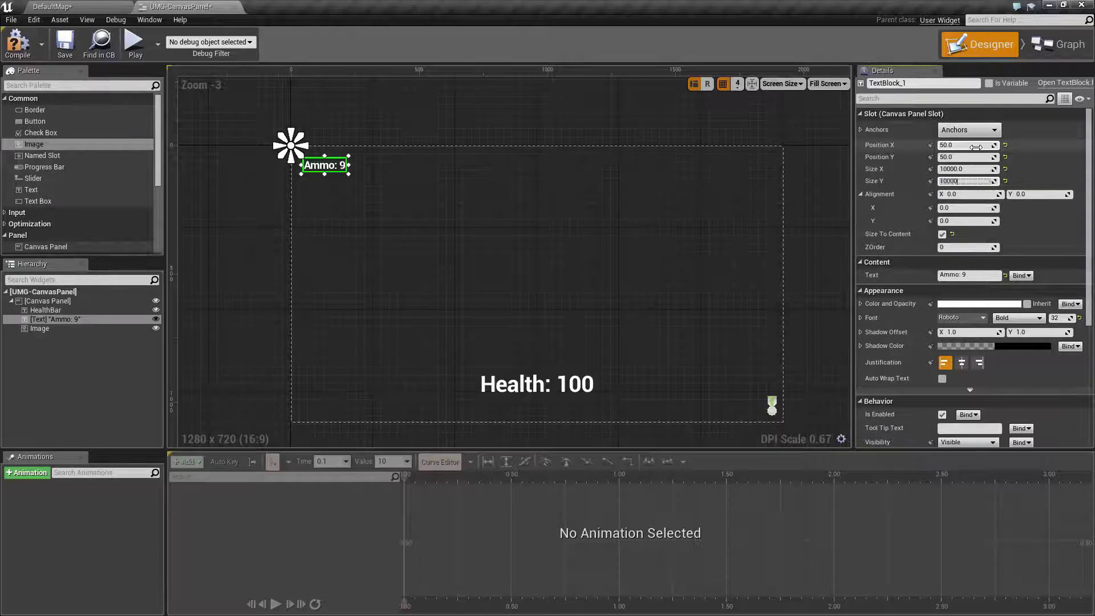
type("10000")
key("ctrl+z")
key("ctrl+z")
key("ctrl+z")
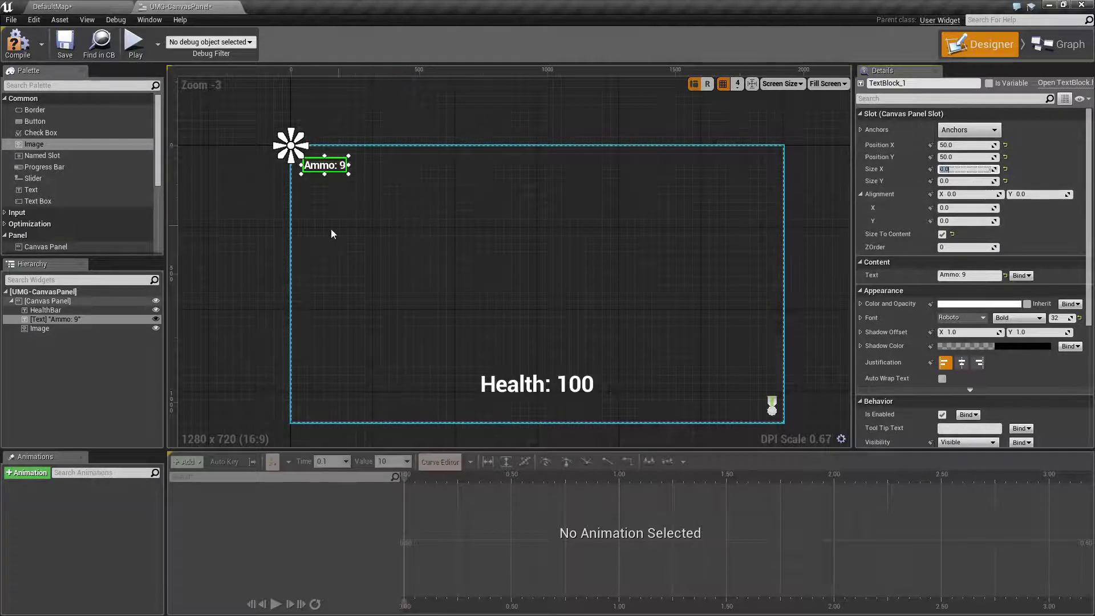
Step: Launch the standalone game preview, then maximize, restore and shrink its window to check the HUD anchors
left_click(445, 244)
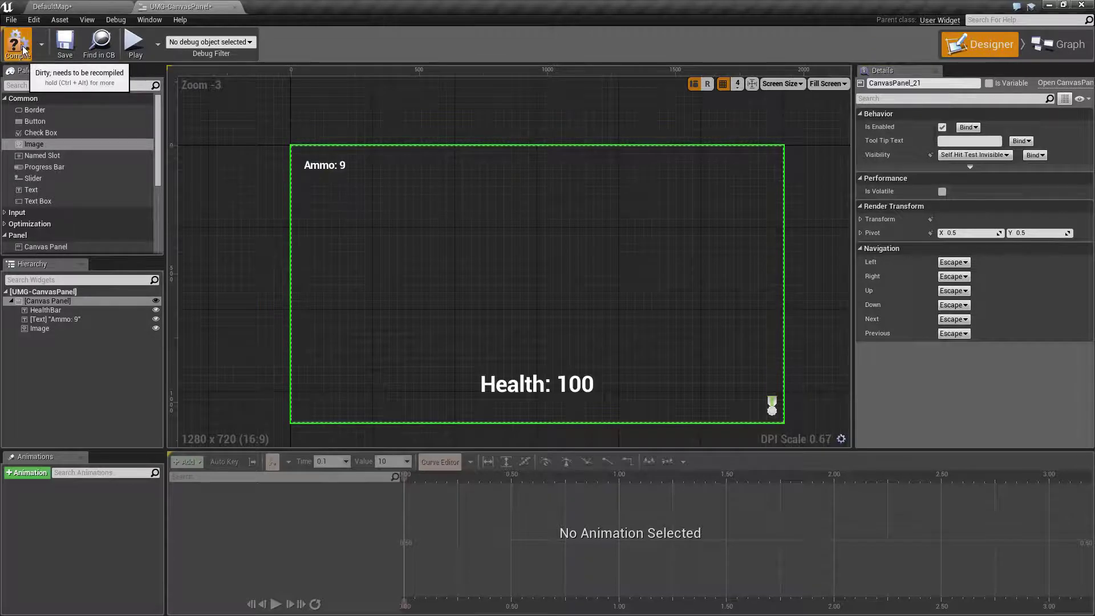
left_click(140, 49)
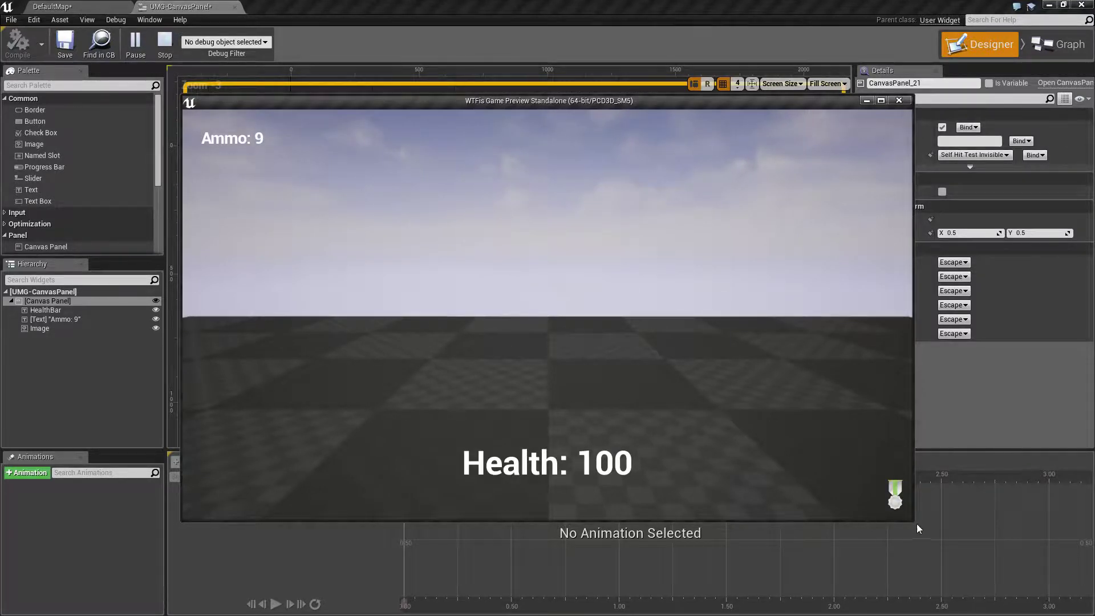
left_click(882, 101)
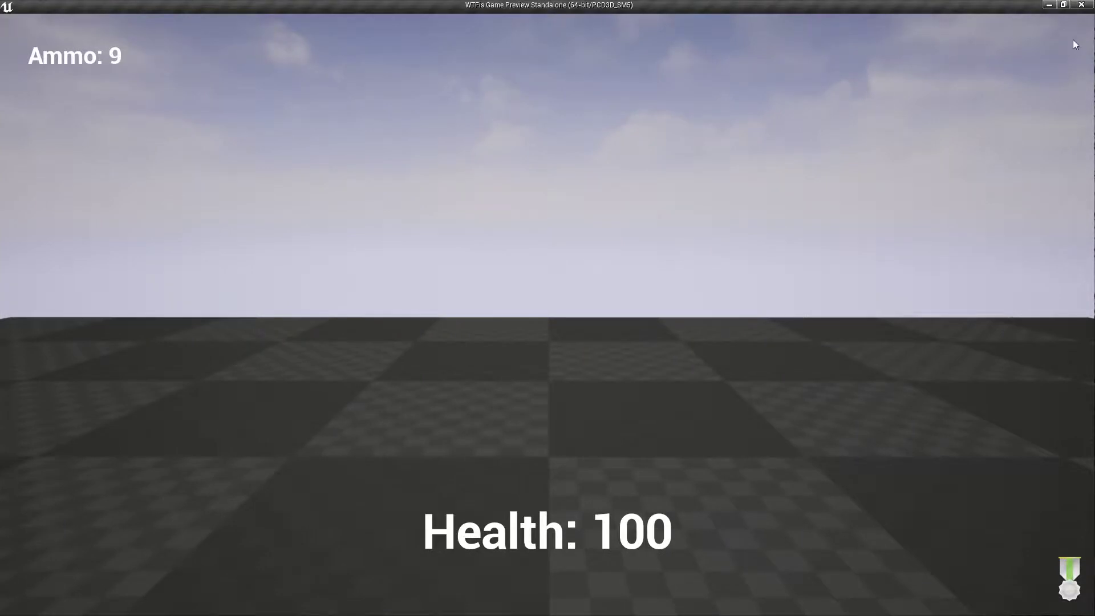
left_click(1064, 5)
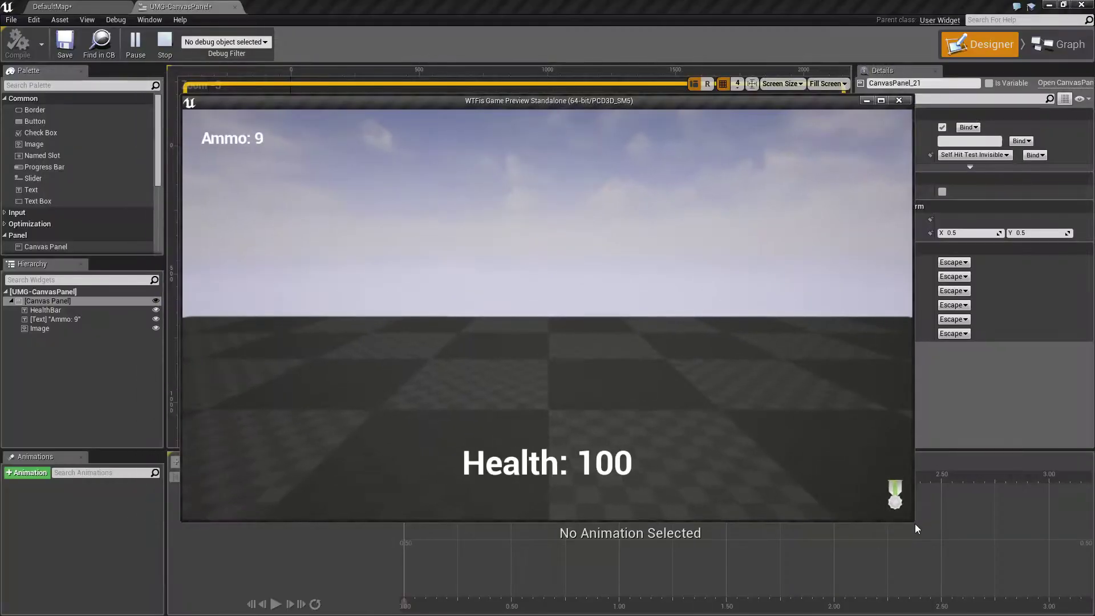
mouse_move(915, 523)
left_mouse_down()
mouse_move(788, 466)
mouse_move(528, 468)
mouse_move(604, 428)
mouse_move(659, 312)
mouse_move(638, 200)
mouse_move(619, 320)
mouse_move(537, 447)
mouse_move(910, 507)
mouse_move(894, 518)
left_mouse_up()
Step: Close the game preview and review the HealthBar, Ammo text and medal image settings
left_click(881, 101)
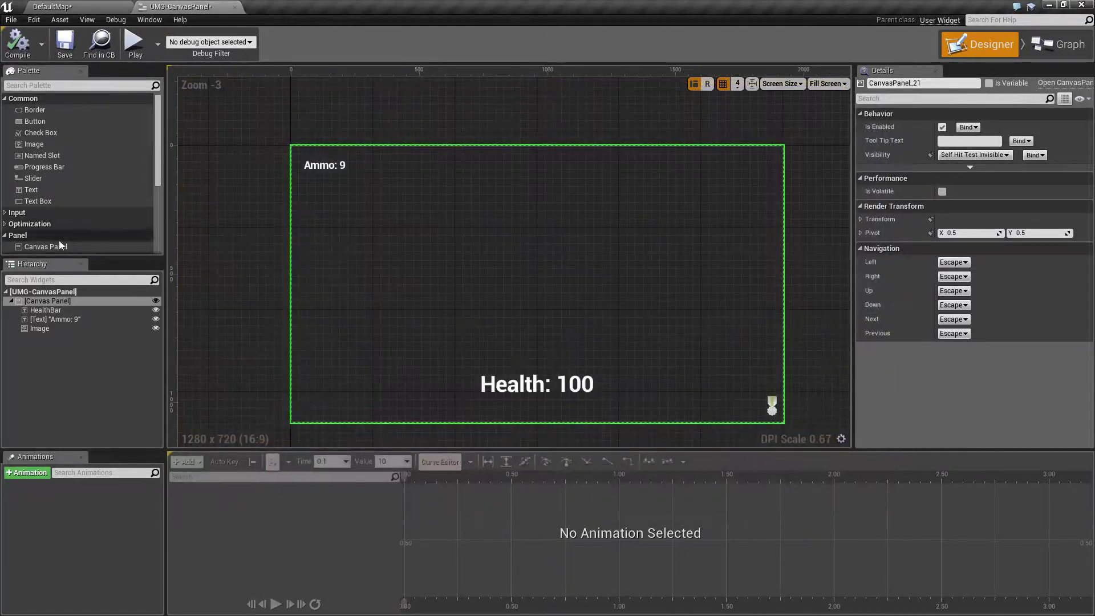
left_click(46, 310)
left_click(52, 320)
left_click(47, 328)
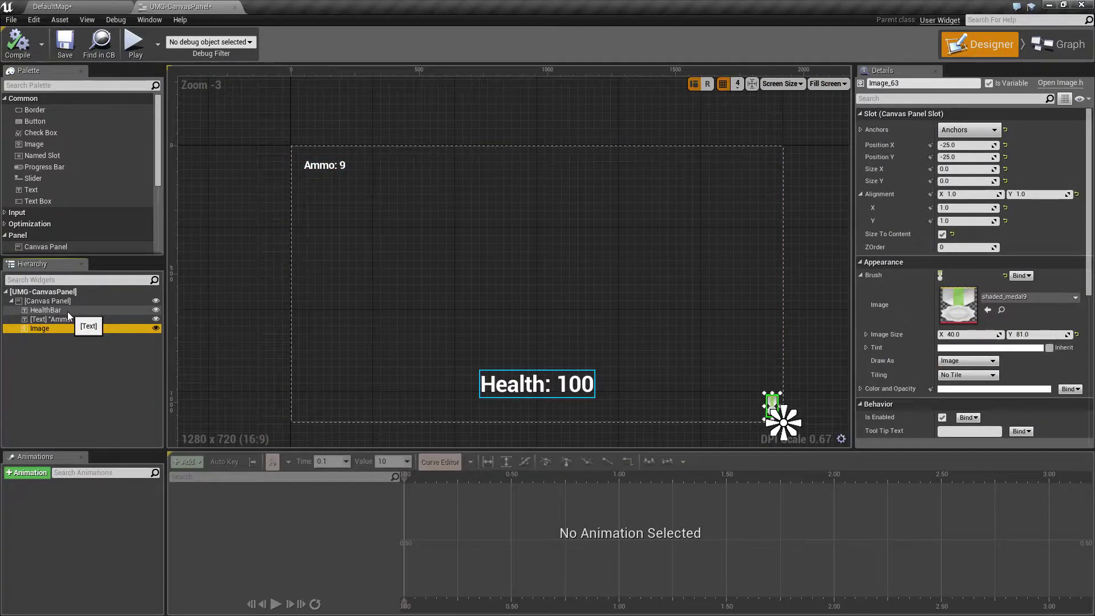
Step: Recheck the Ammo text, HealthBar and Canvas Panel settings in the Designer
left_click(62, 317)
left_click(63, 309)
left_click(63, 302)
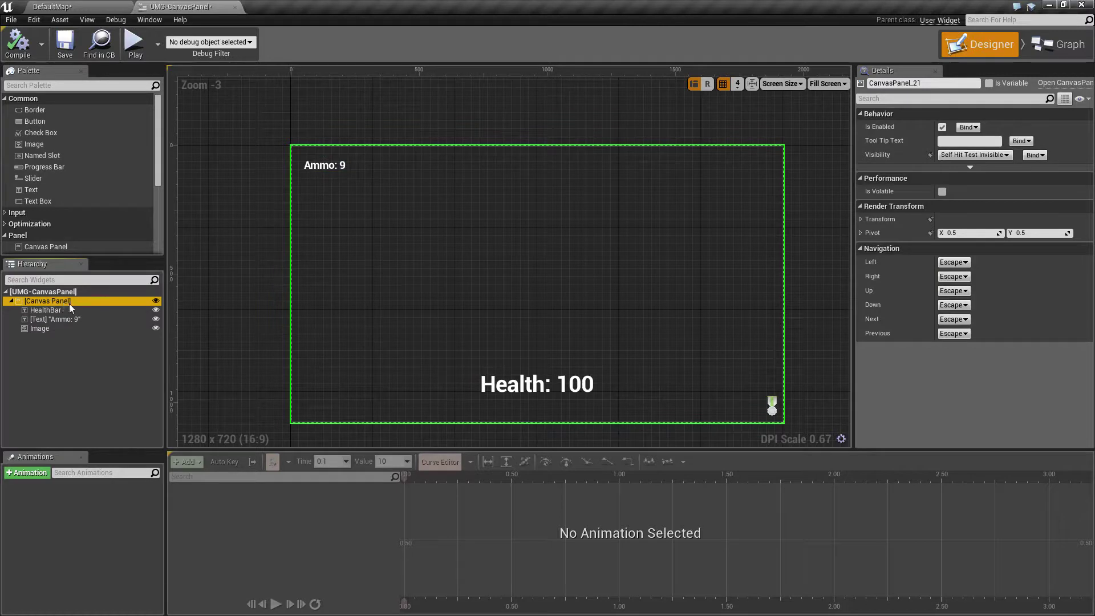
right_click_drag(554, 294, 538, 275)
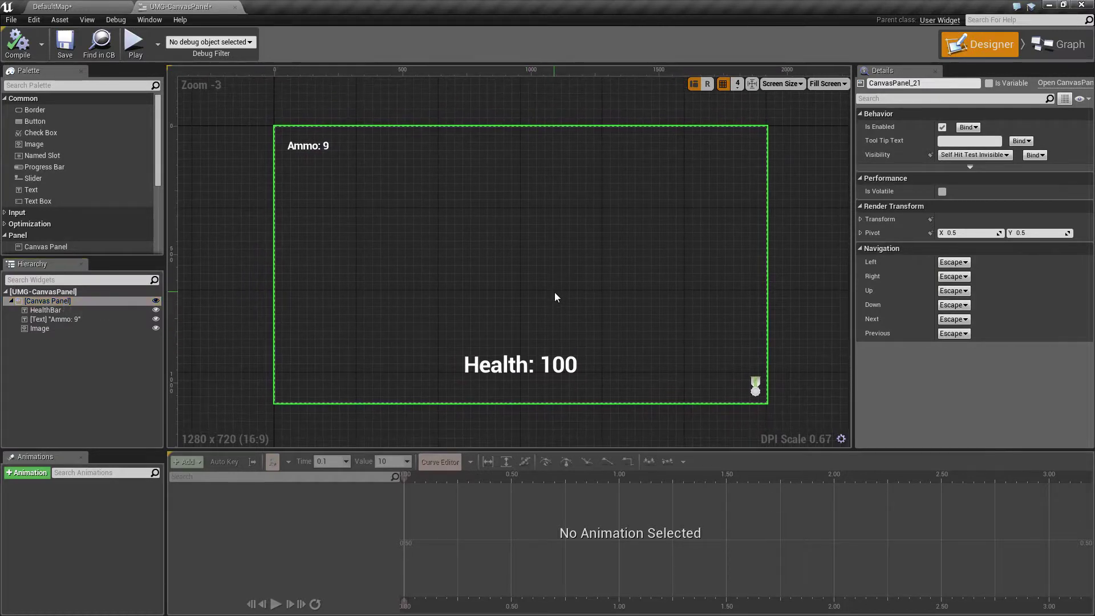